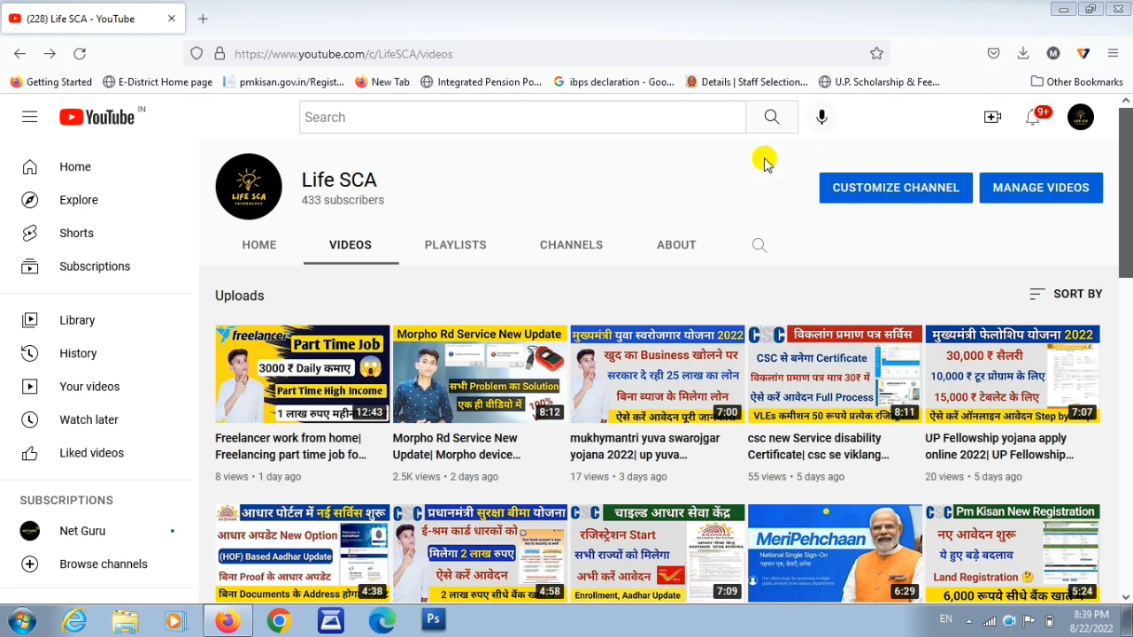
Search the web for "morpho rd service" in a new browser tab.
left_click(203, 19)
left_click(263, 54)
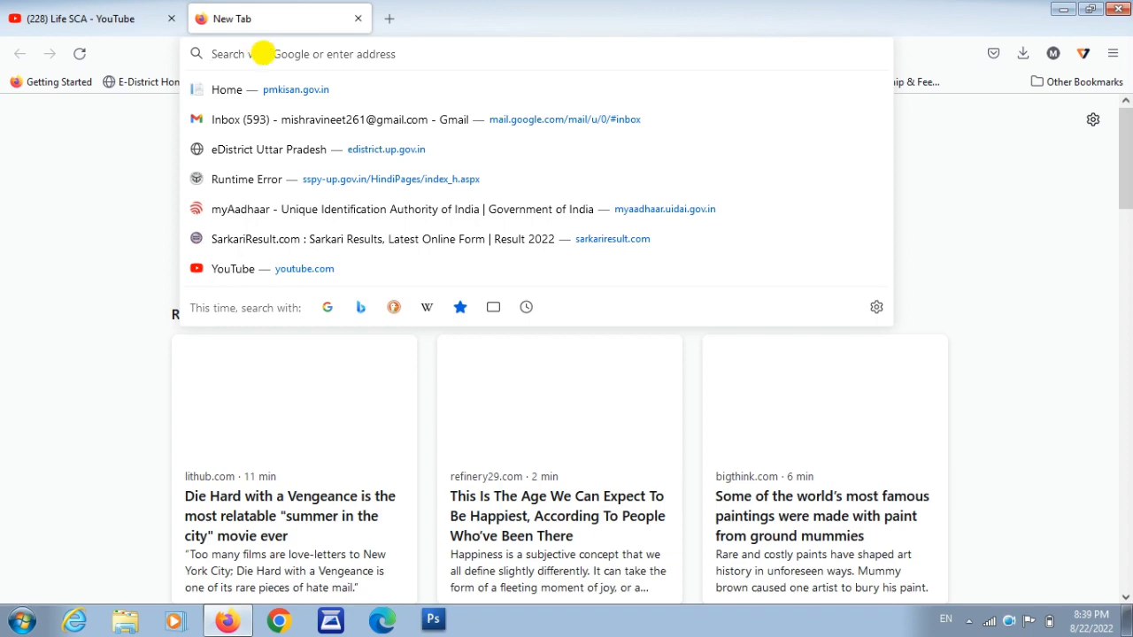
type("RD")
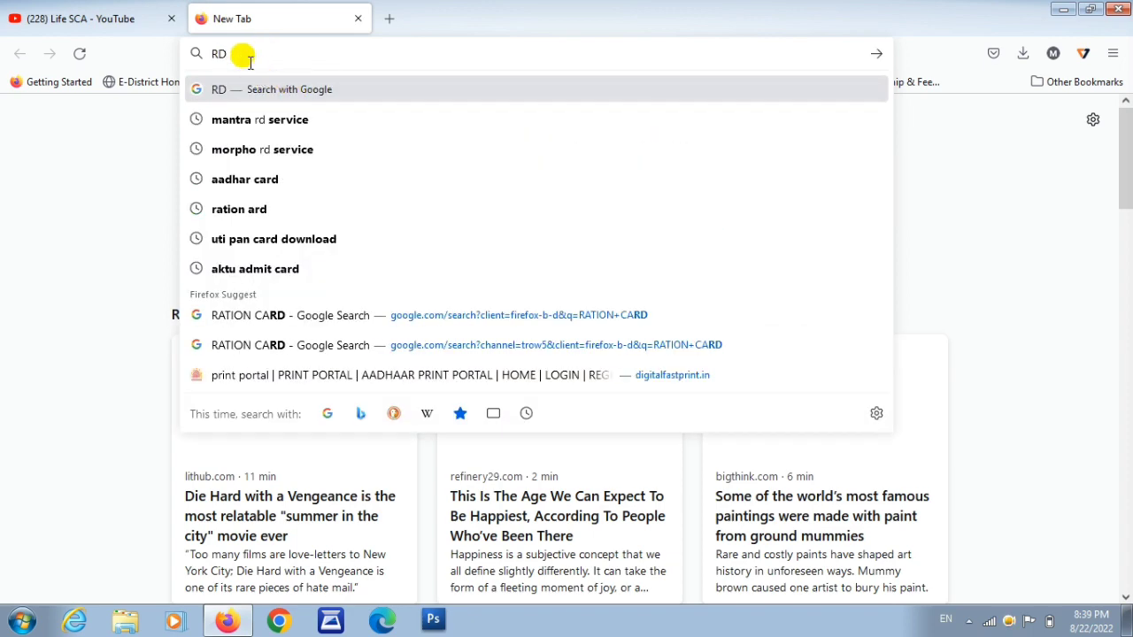
type(" SE")
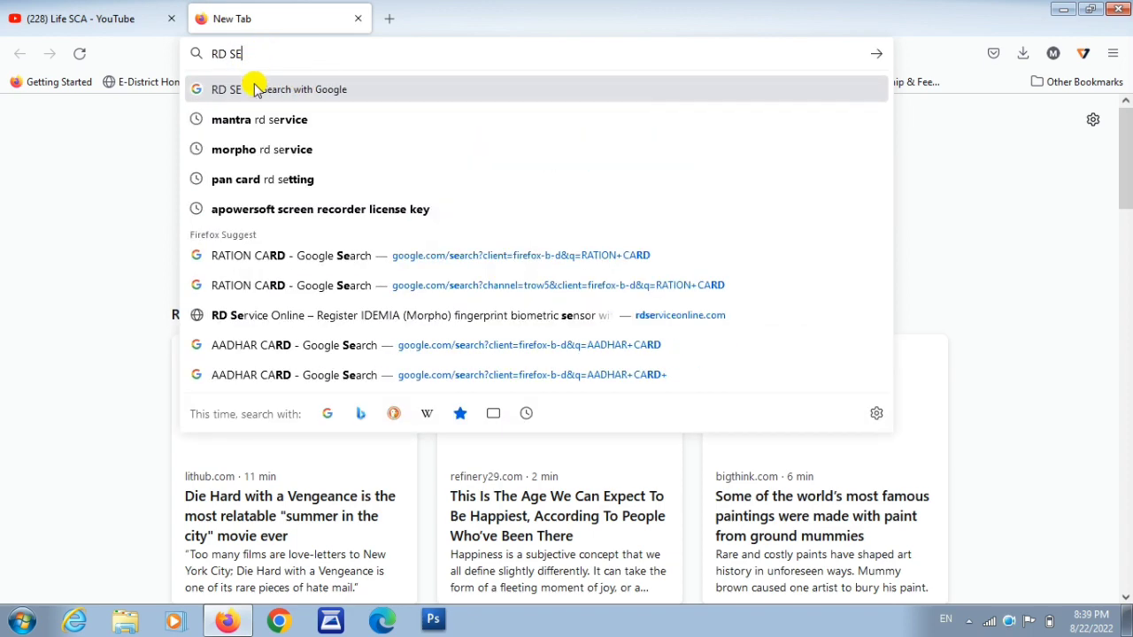
left_click(227, 152)
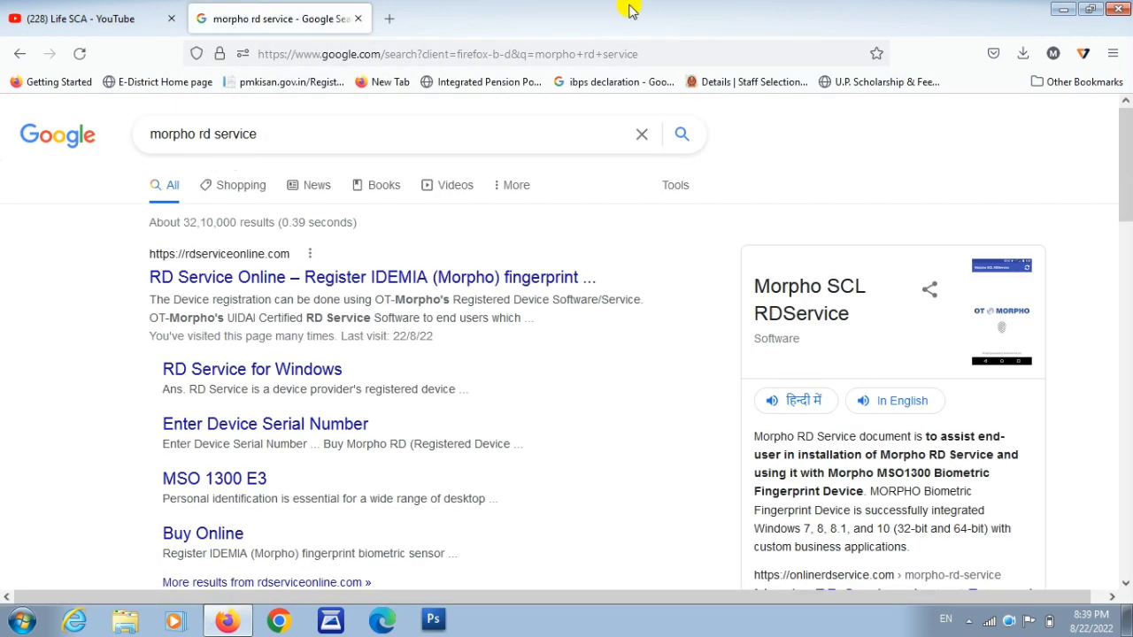
Check in Control Panel's Devices and Printers whether the Morpho fingerprint device is listed, dismissing the Morpho RD Telemetry Result messages.
left_click(1067, 8)
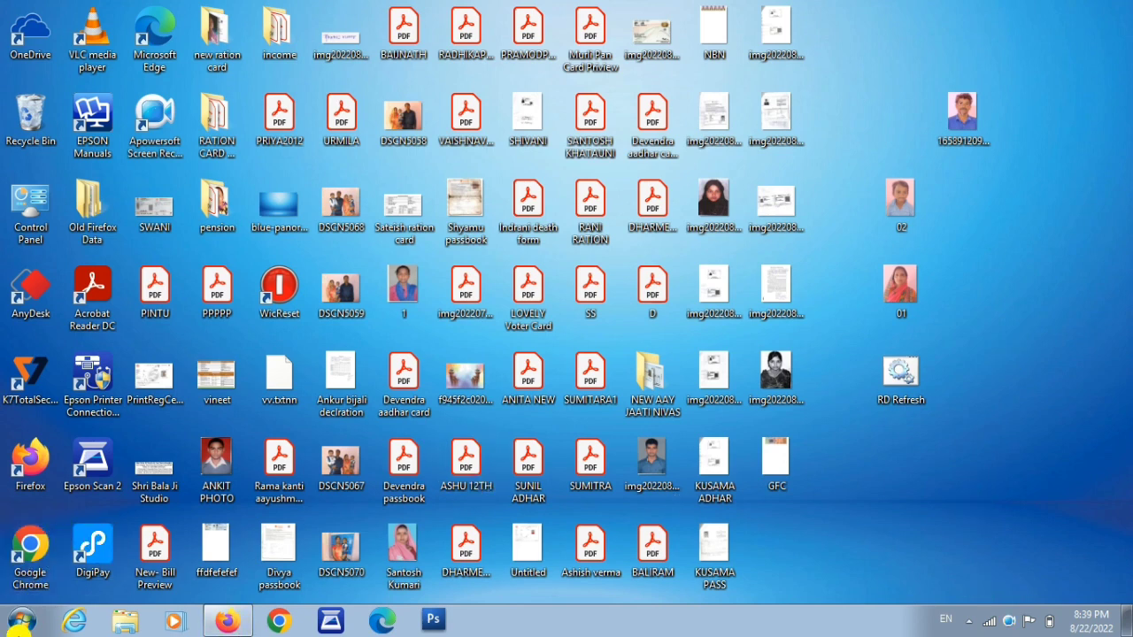
left_click(20, 627)
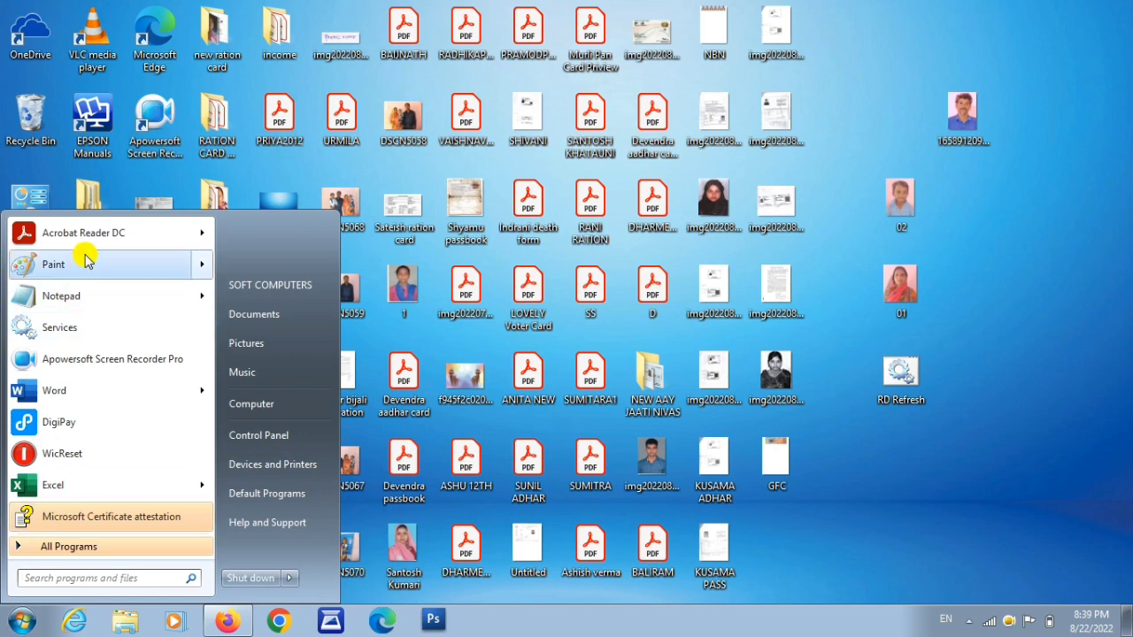
left_click(35, 190)
double_click(37, 192)
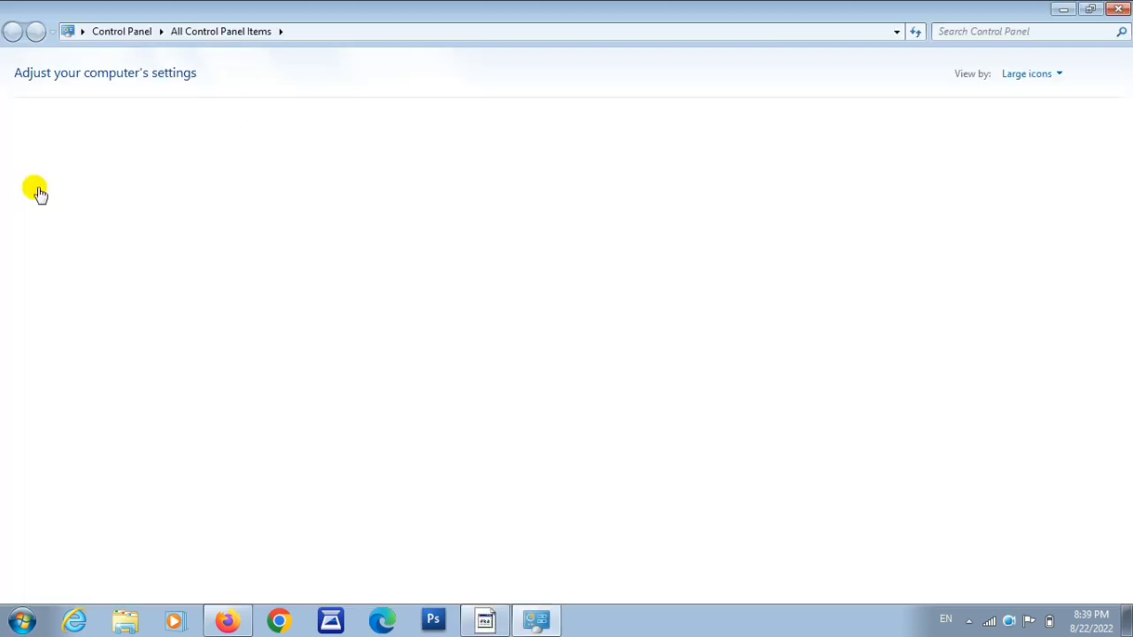
left_click(483, 620)
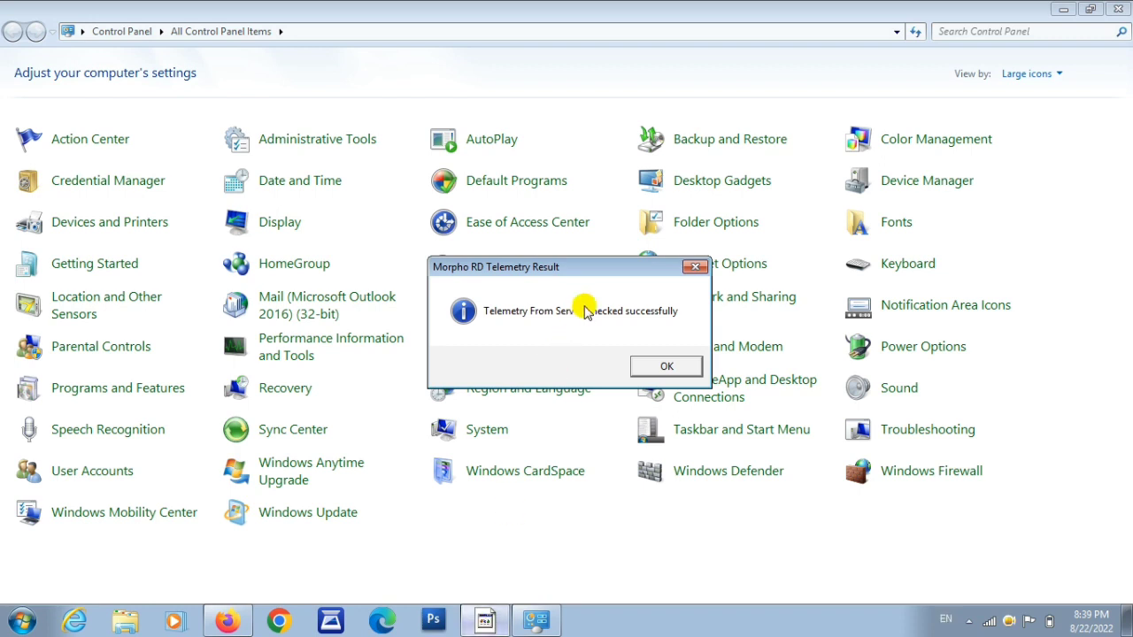
key("Return")
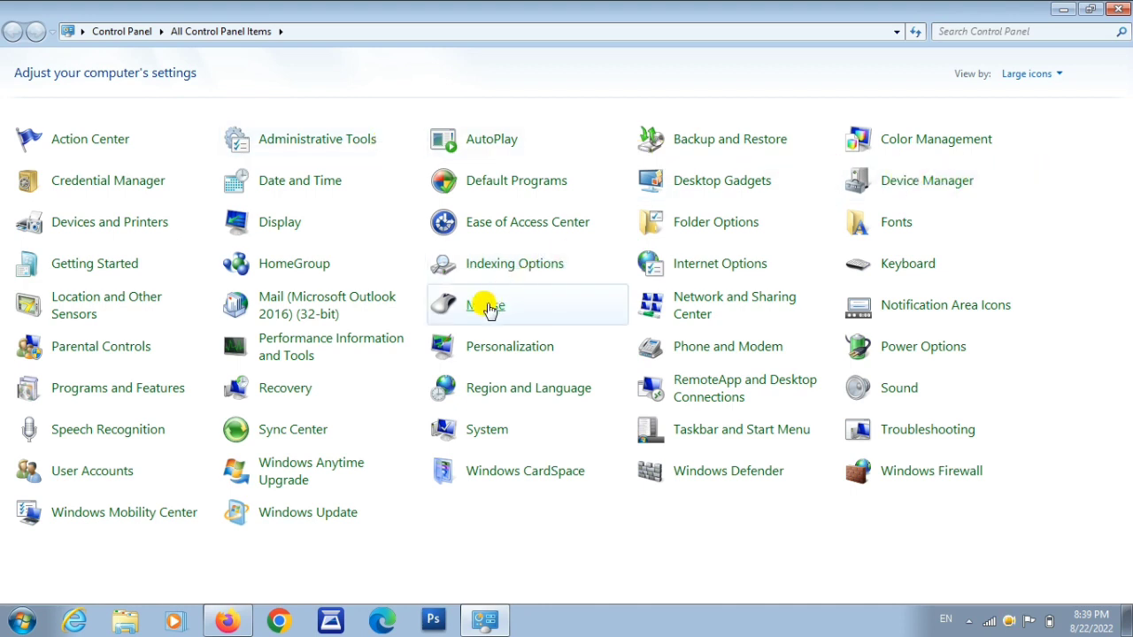
left_click(86, 229)
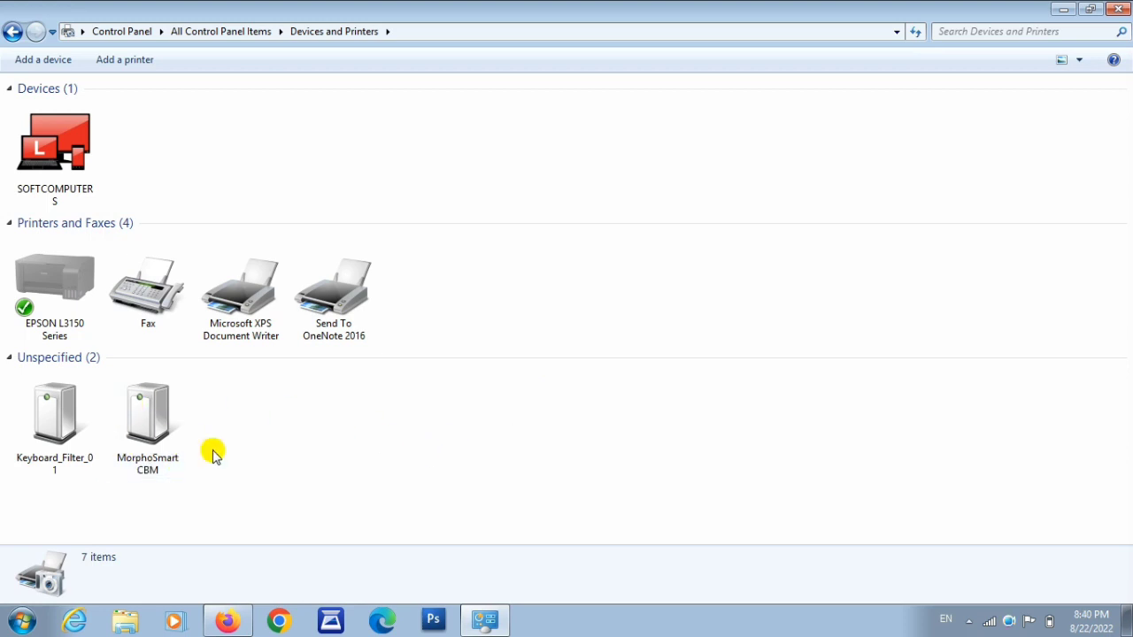
left_click(1118, 8)
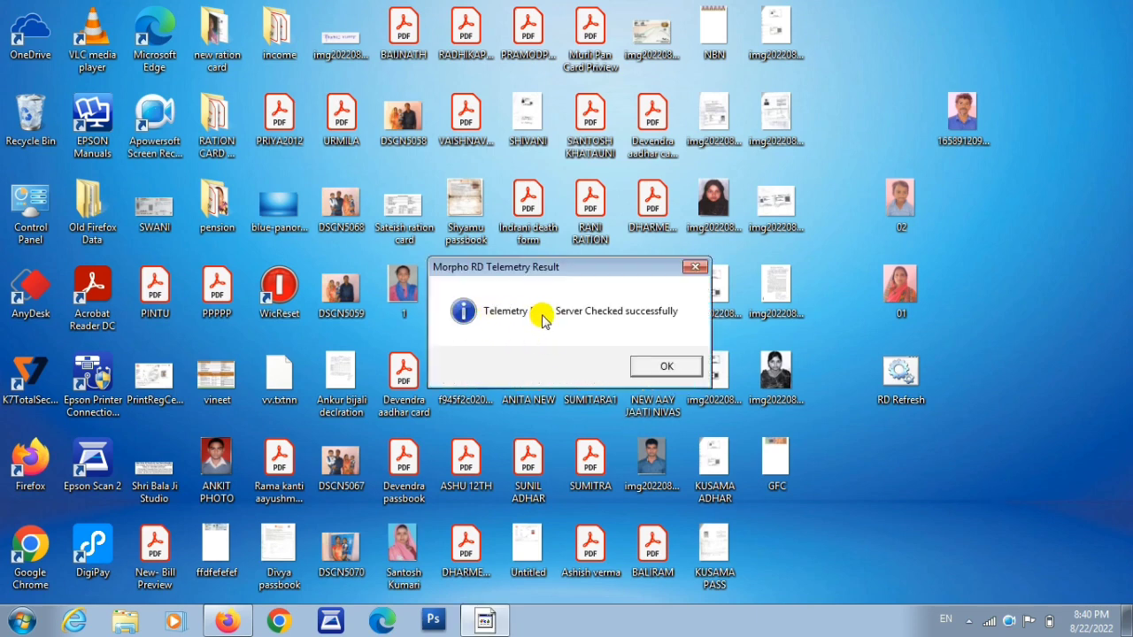
key("Return")
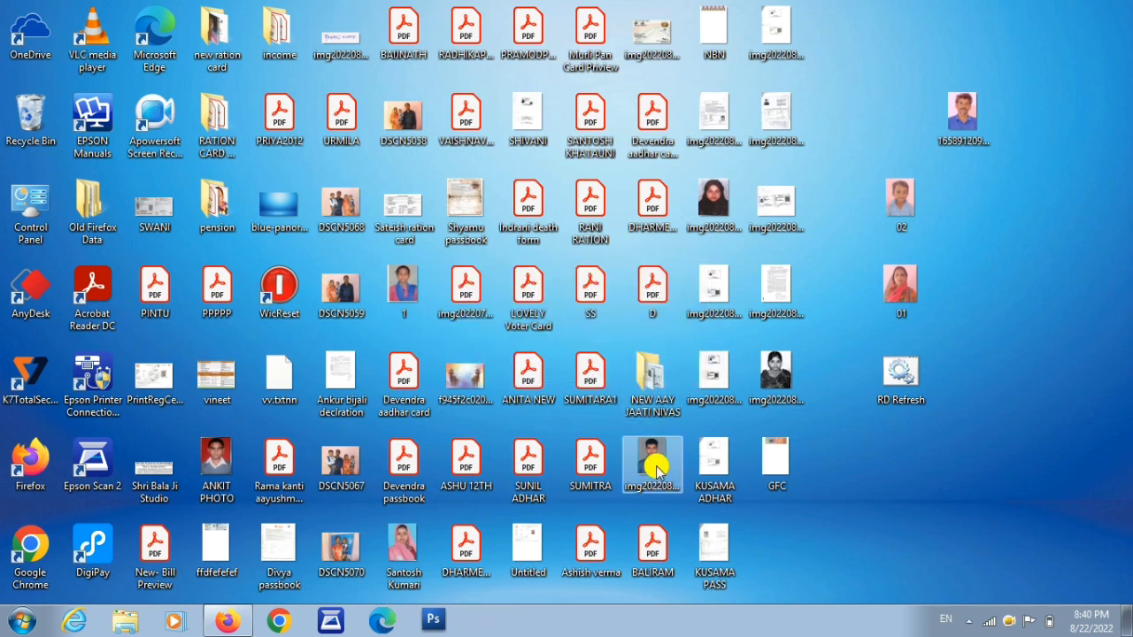
Return to Firefox and open the RD Service Online website from the search results.
left_click(225, 624)
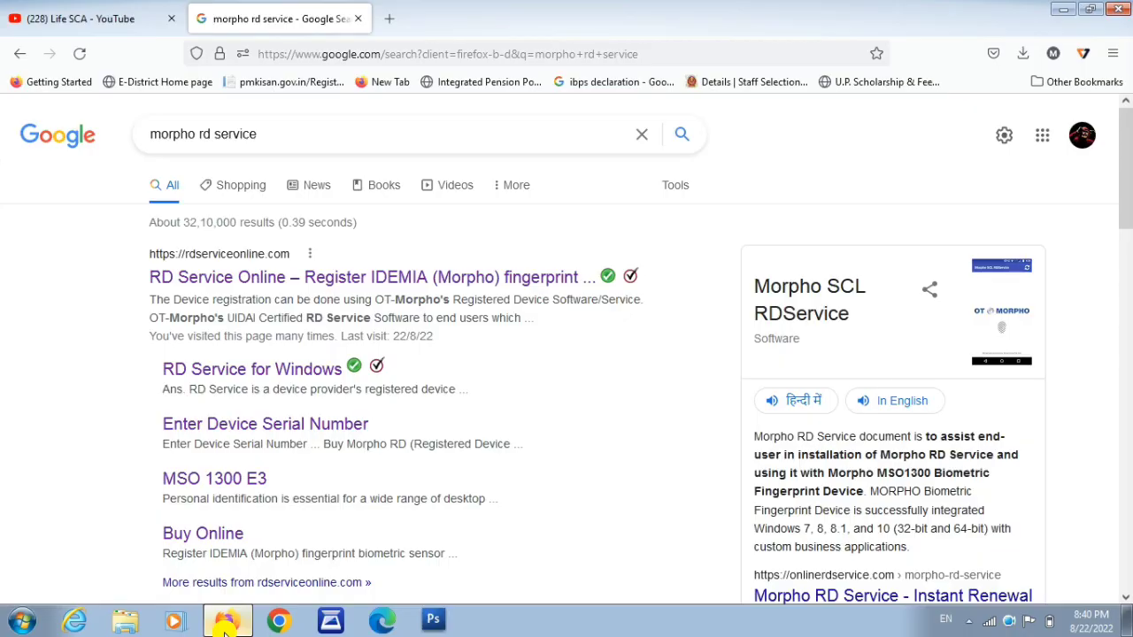
left_click(402, 279)
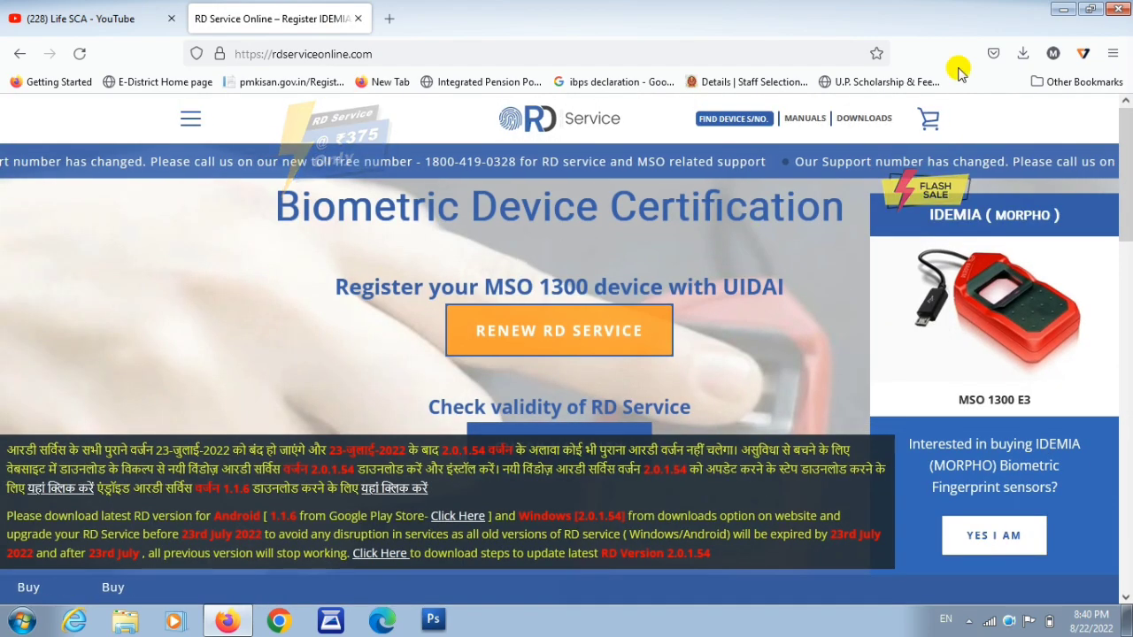
mouse_move(859, 127)
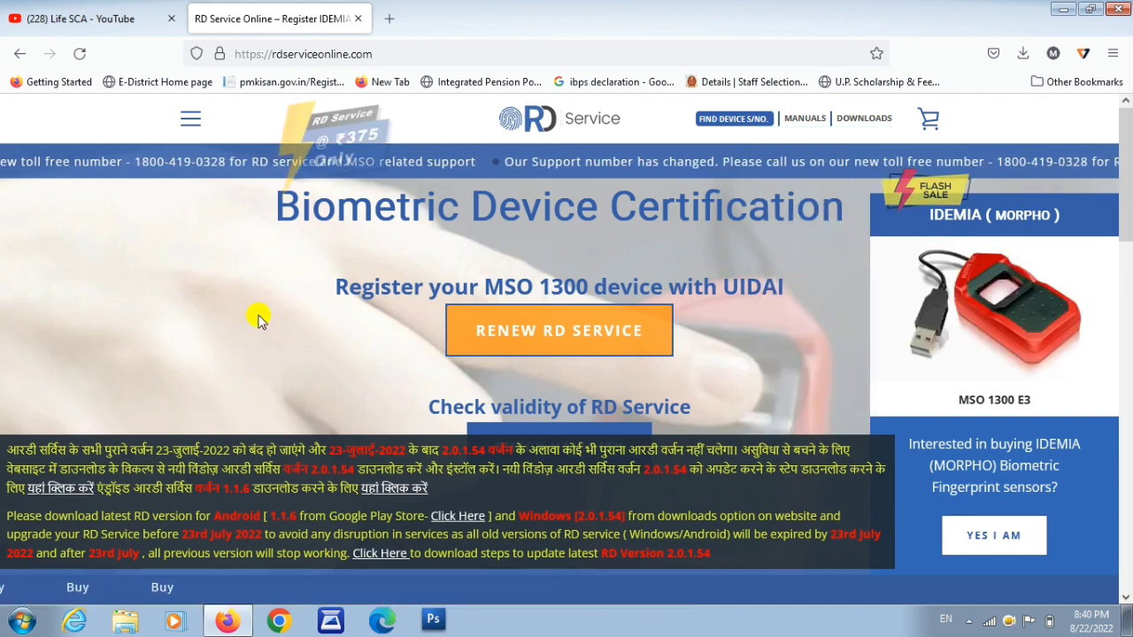
left_click(1062, 8)
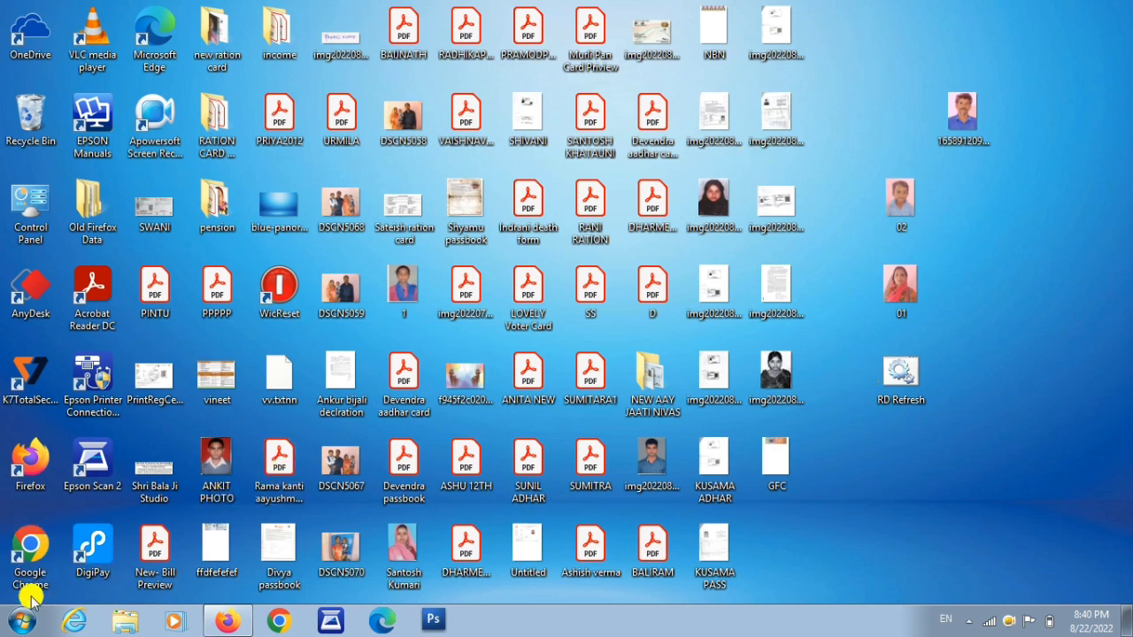
Examine the installed programs in Control Panel's Programs and Features for the Morpho drivers and RD service.
left_click(19, 622)
double_click(27, 191)
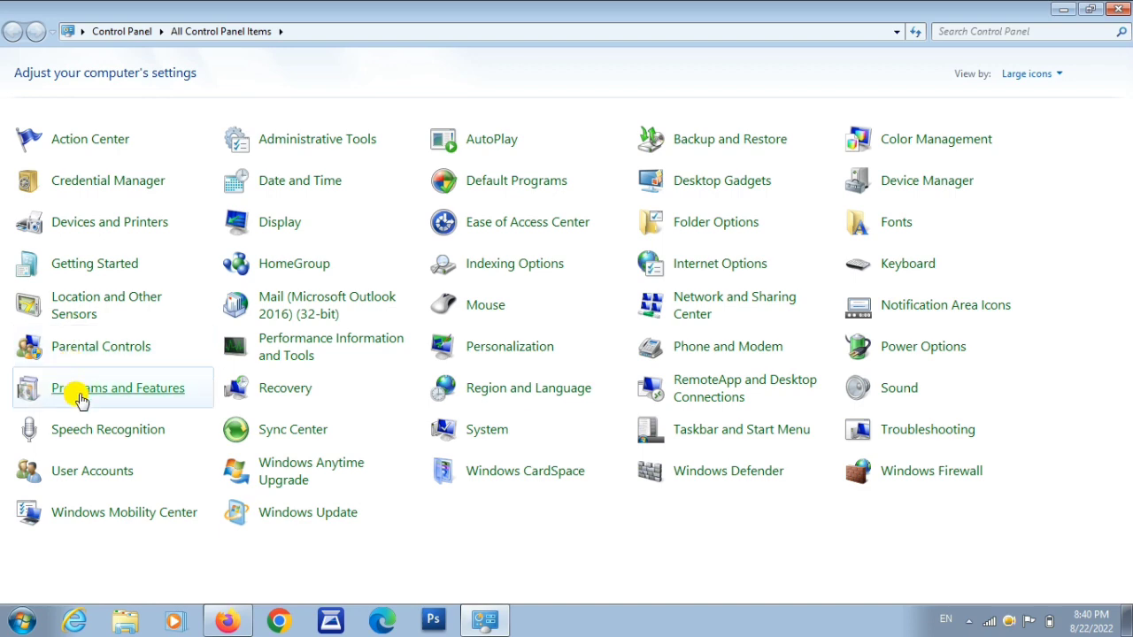
left_click(80, 398)
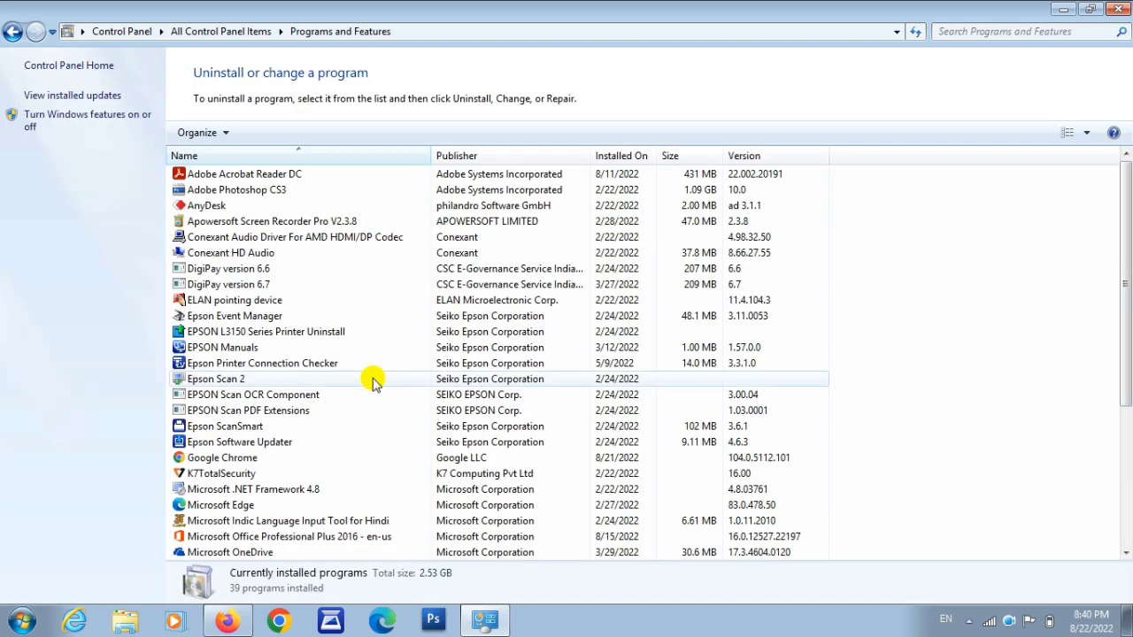
left_click(232, 393)
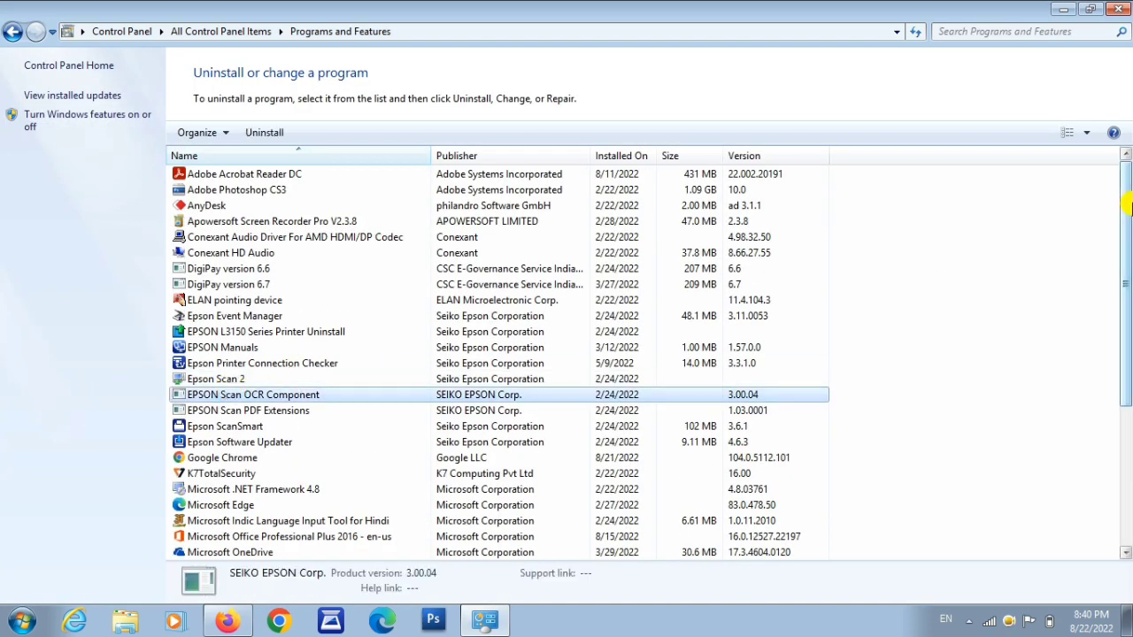
left_click_drag(1125, 203, 1127, 373)
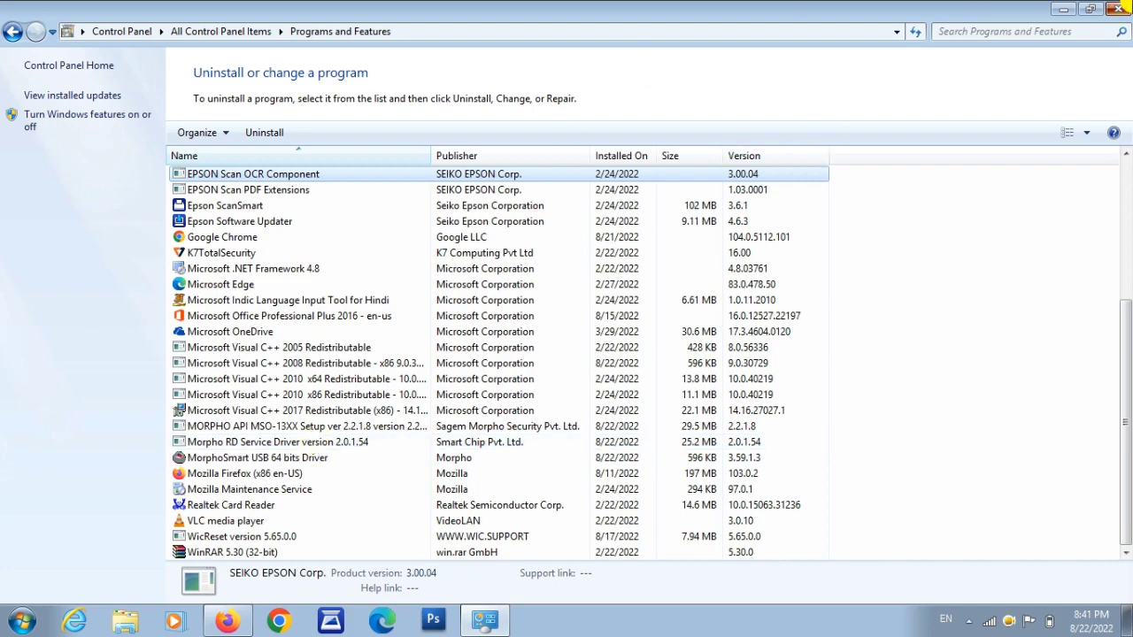
left_click(1119, 8)
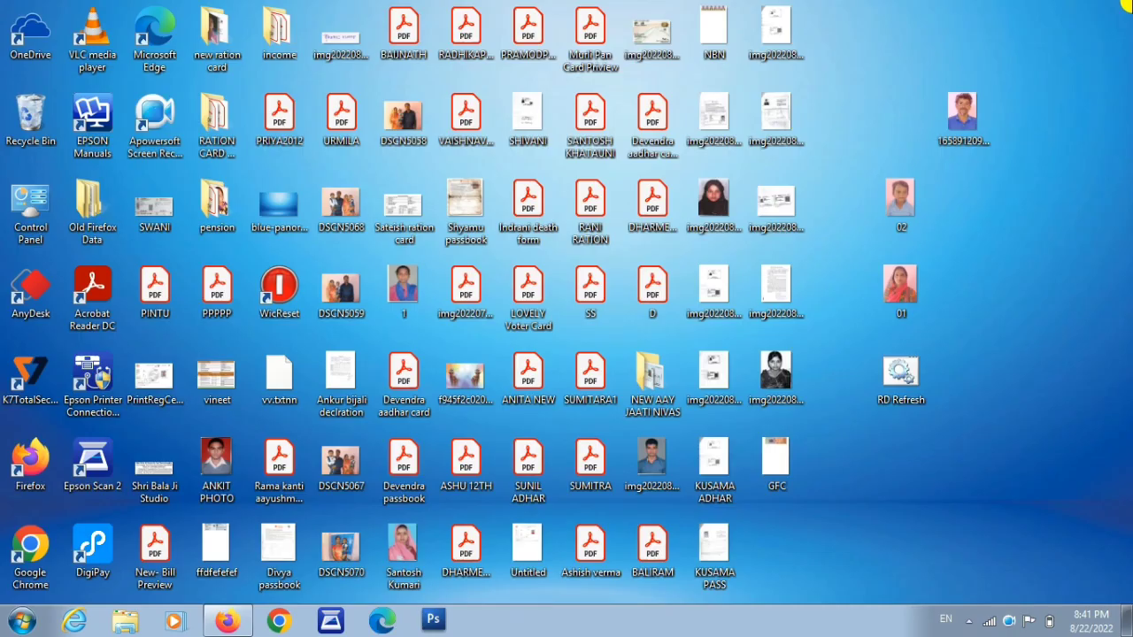
Search the computer for %temp%, view the contents of the Temp folder, and close it.
left_click(24, 624)
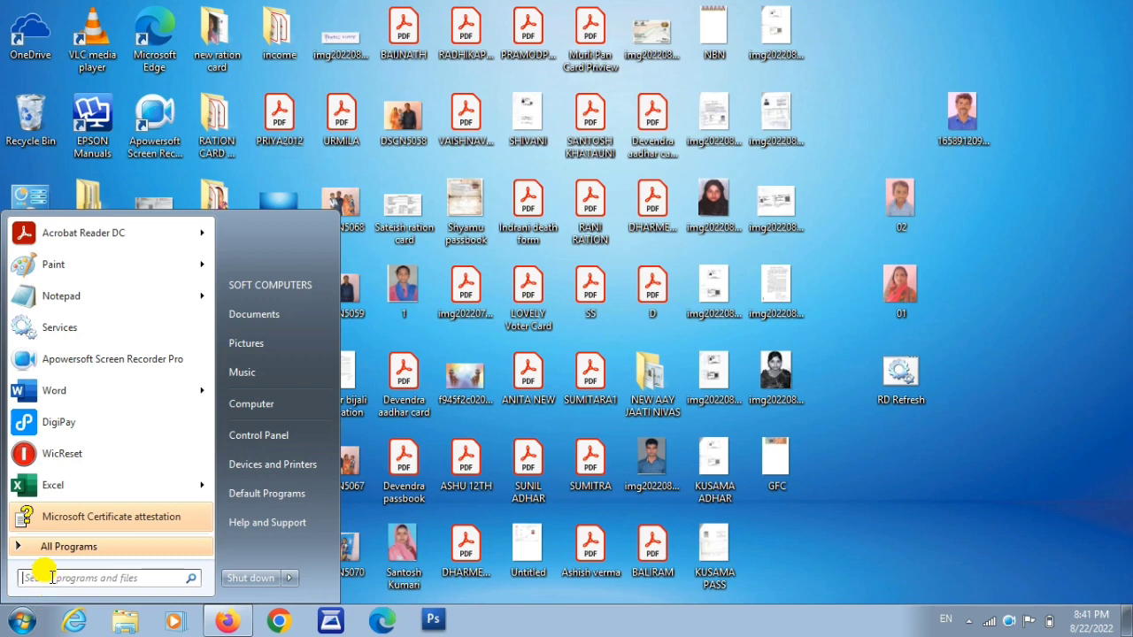
type("%")
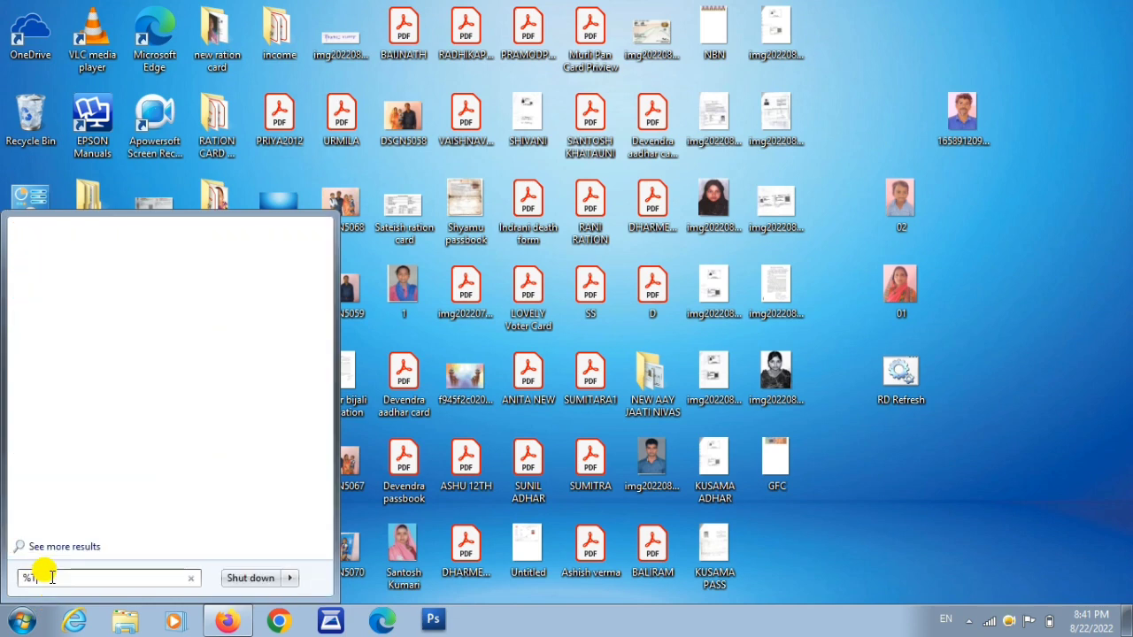
type("te")
key("BackSpace")
key("BackSpace")
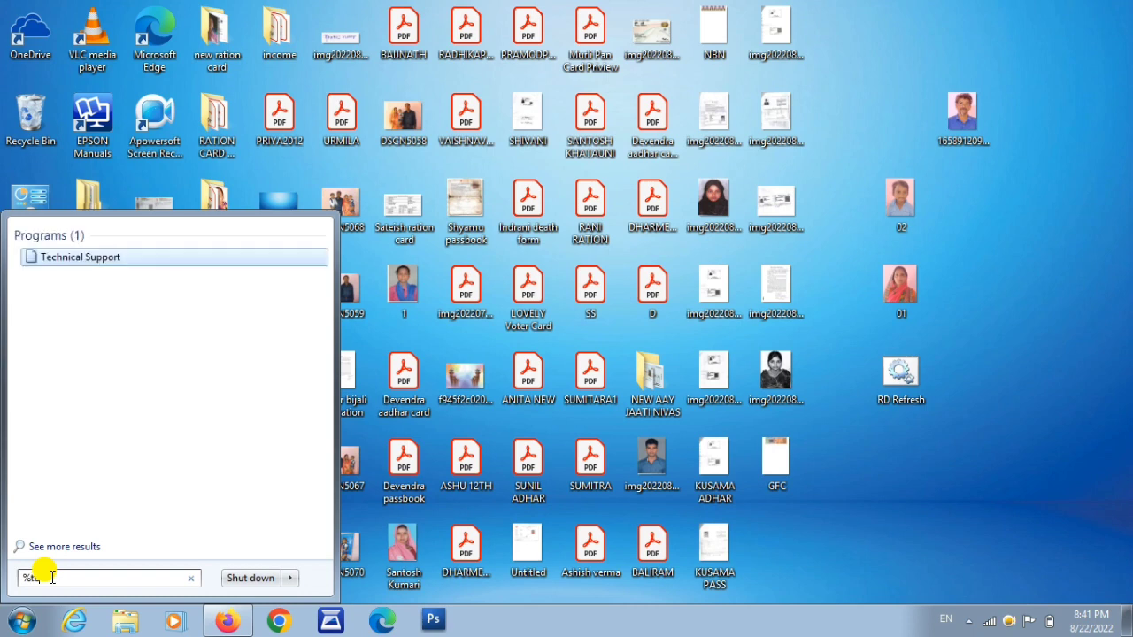
type("te")
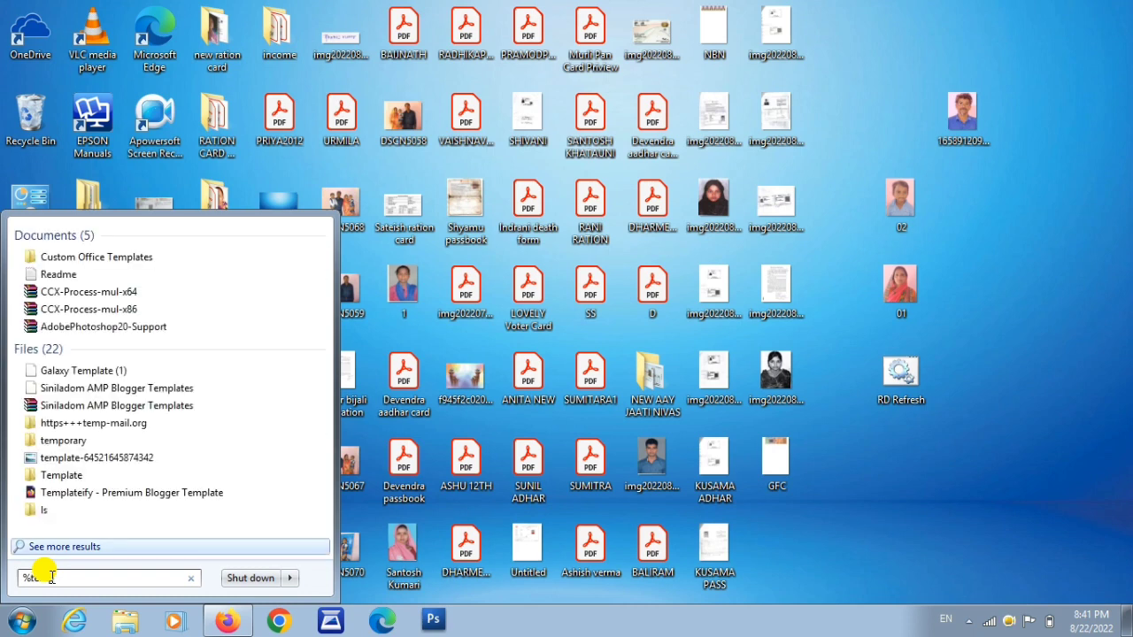
type("mp%")
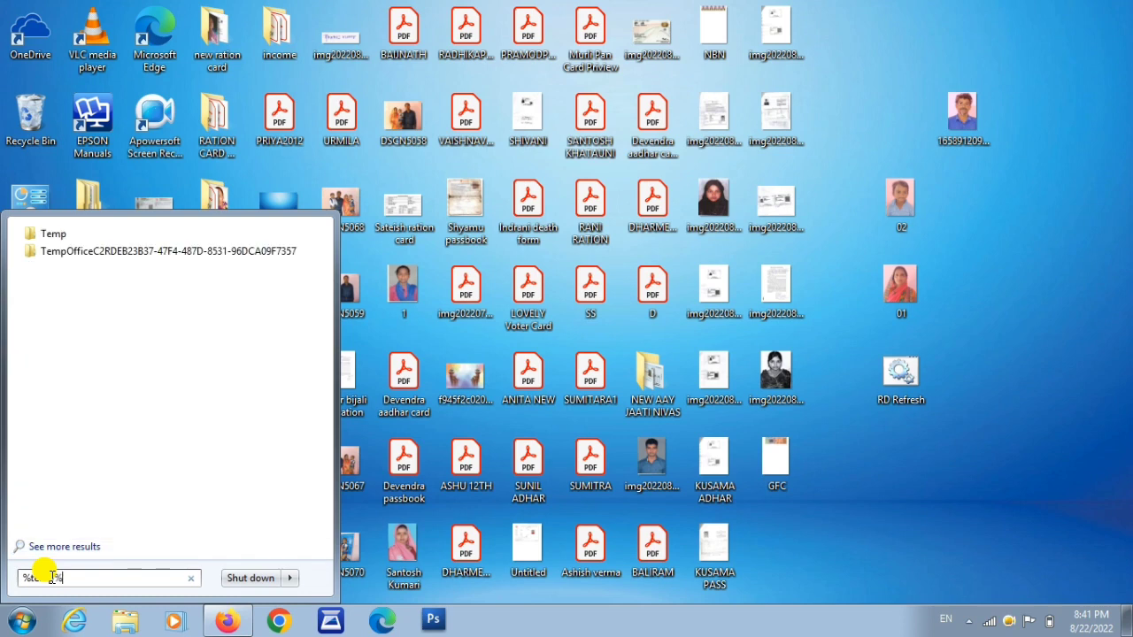
left_click(55, 237)
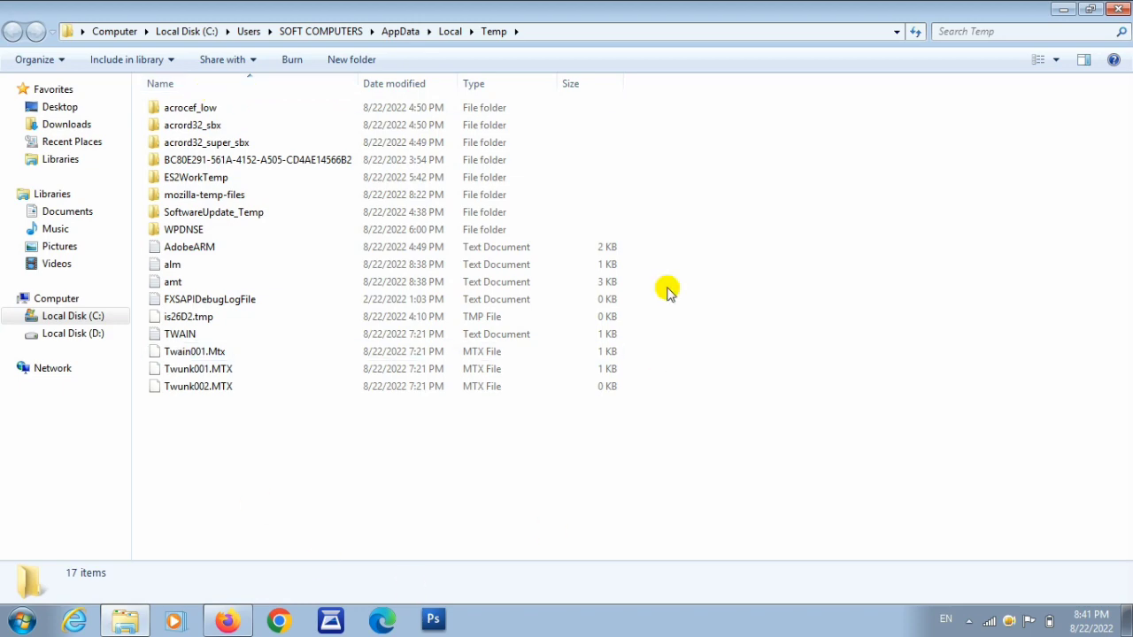
left_click(1119, 11)
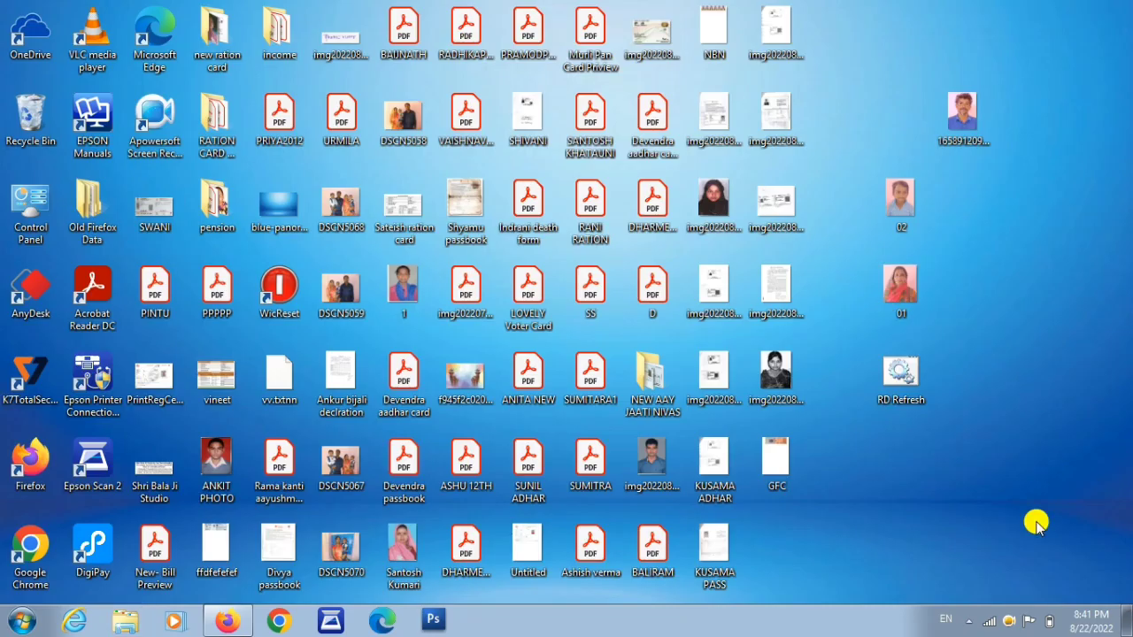
Look through the deleted files in the Recycle Bin and close it.
double_click(40, 117)
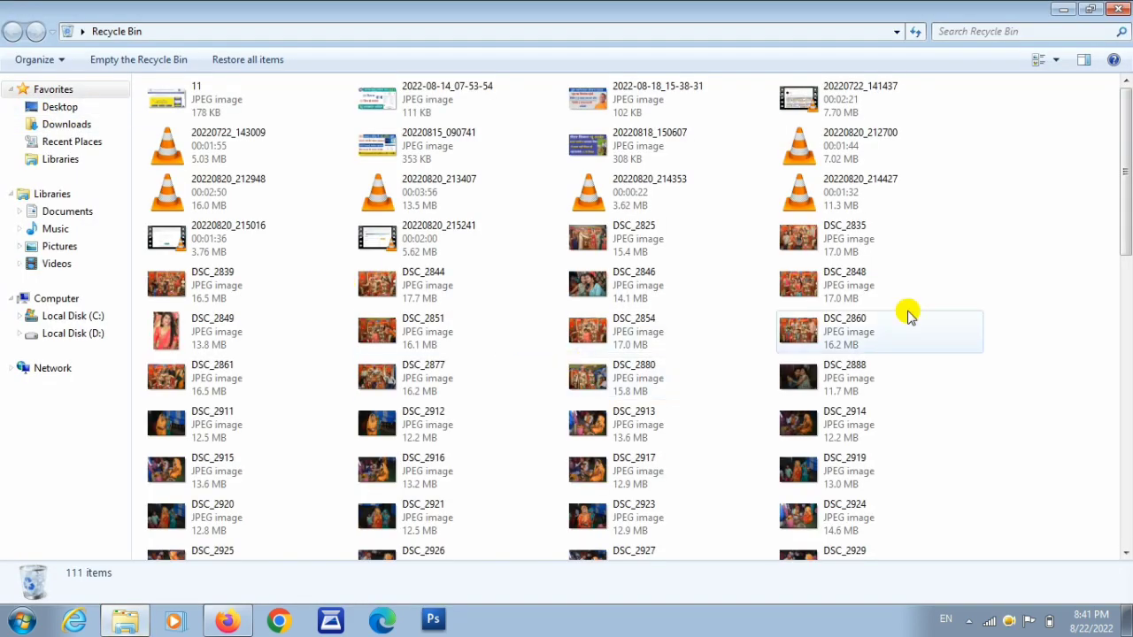
left_click_drag(1126, 127, 1126, 173)
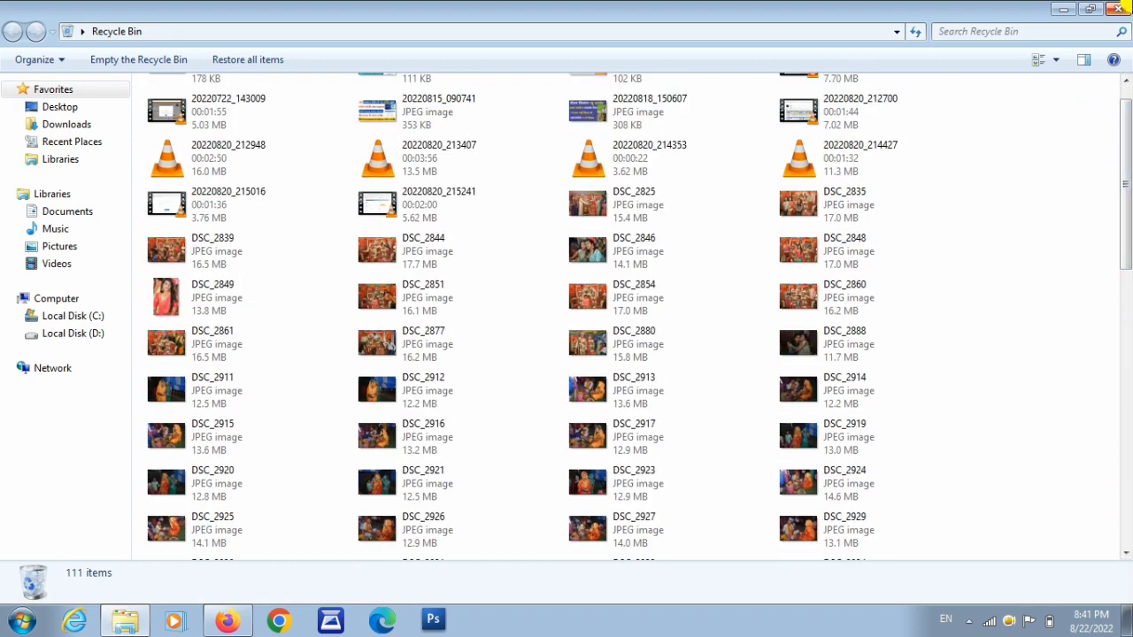
left_click_drag(1121, 172, 1122, 155)
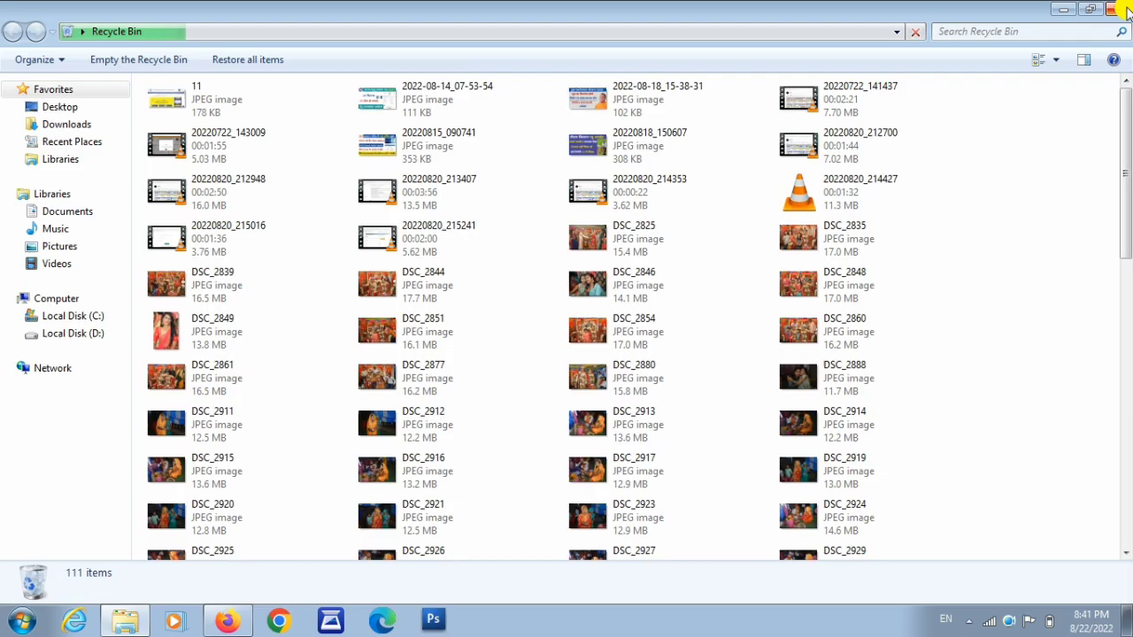
left_click(1114, 9)
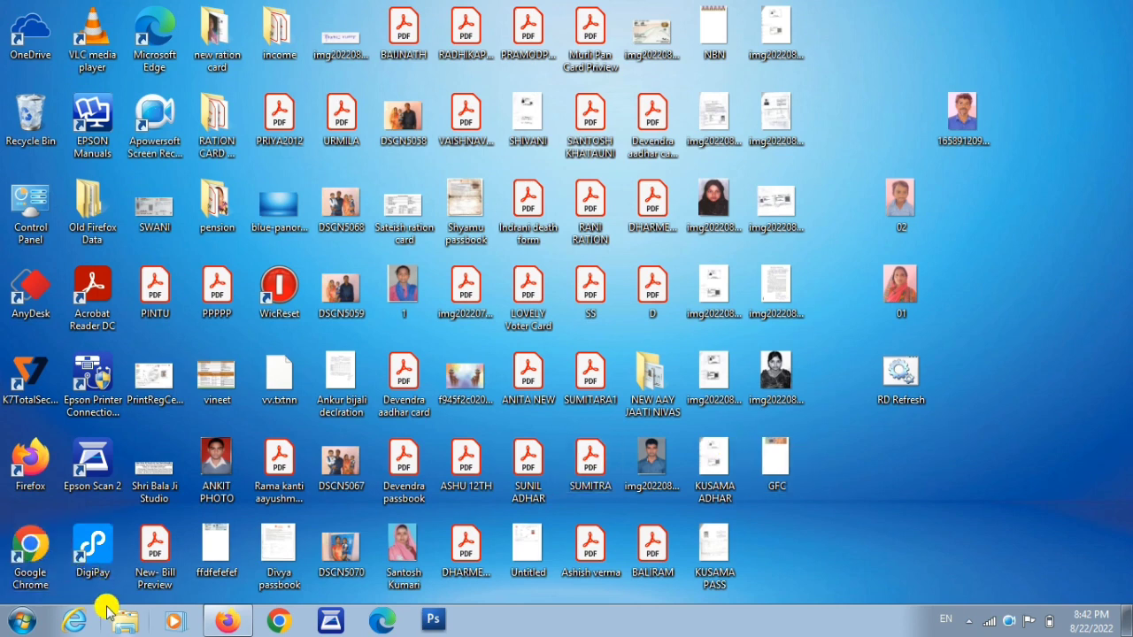
Switch to Firefox and view the RD Service driver downloads on the RD Service website, ending on the YouTube channel page.
left_click(228, 619)
mouse_move(864, 117)
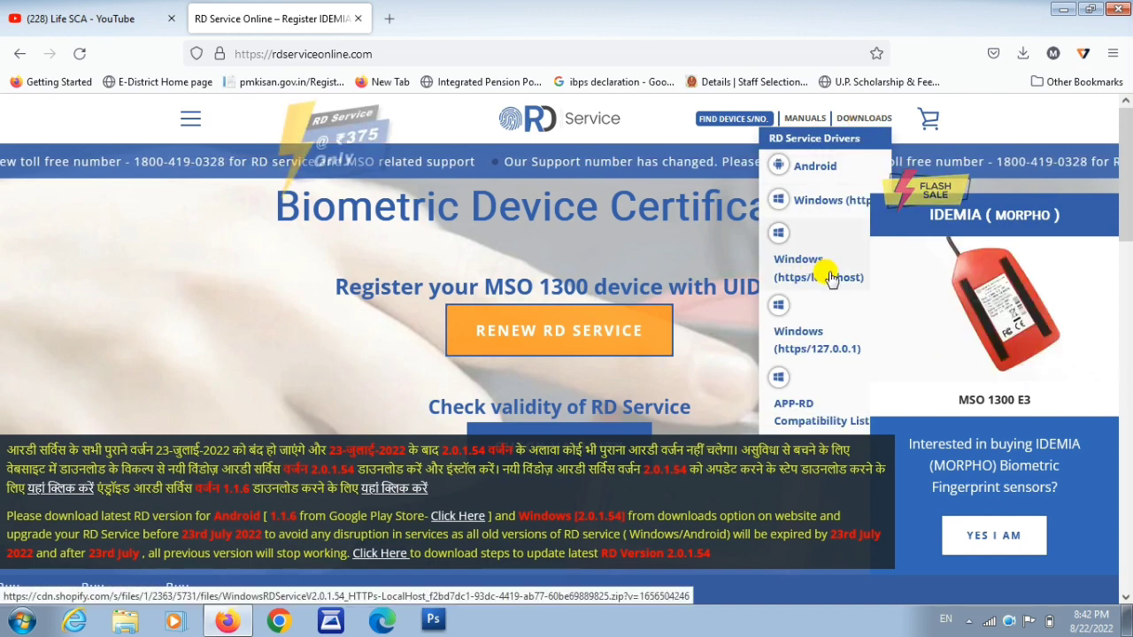
left_click(71, 11)
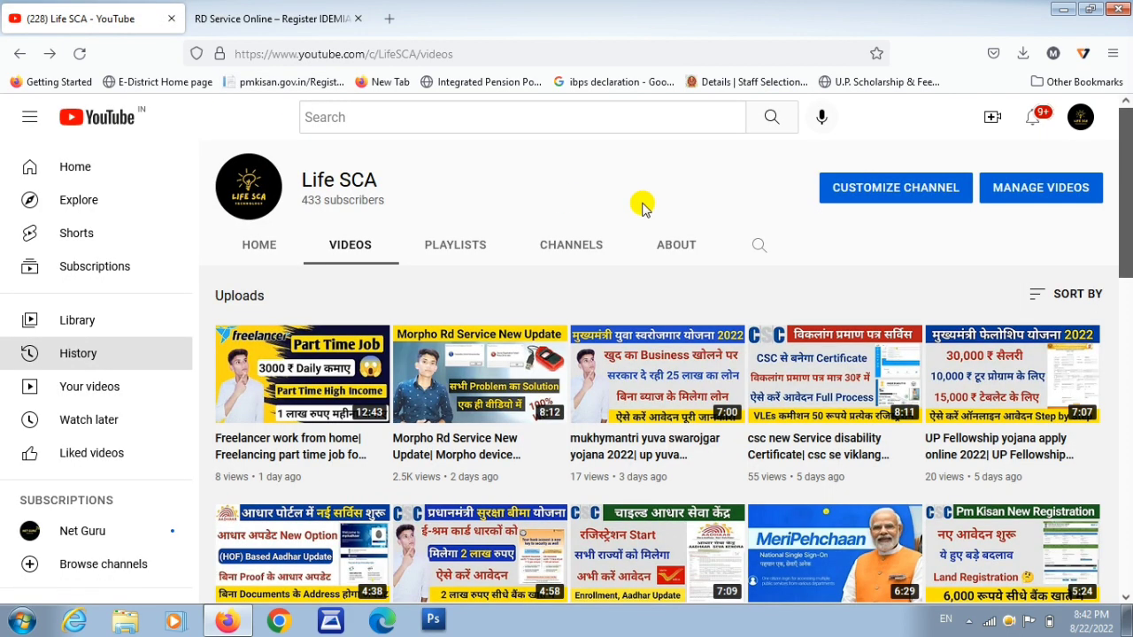
View the contents of the MorphoRdServiceL0Soft folder on Local Disk (C:) in Windows Explorer, and close it.
left_click(129, 625)
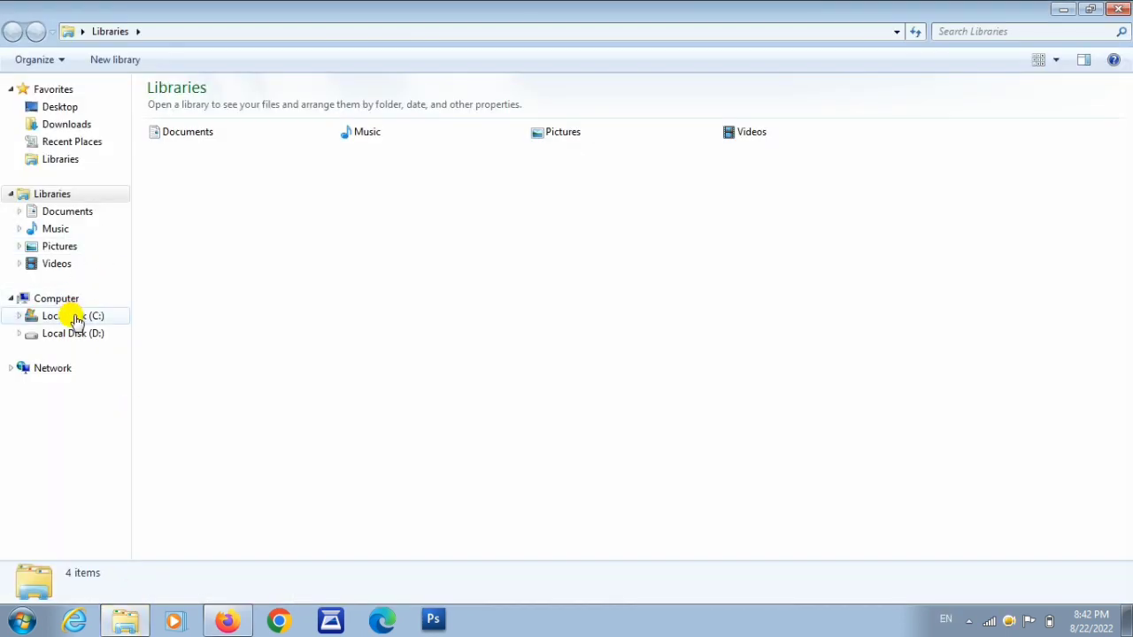
left_click(78, 319)
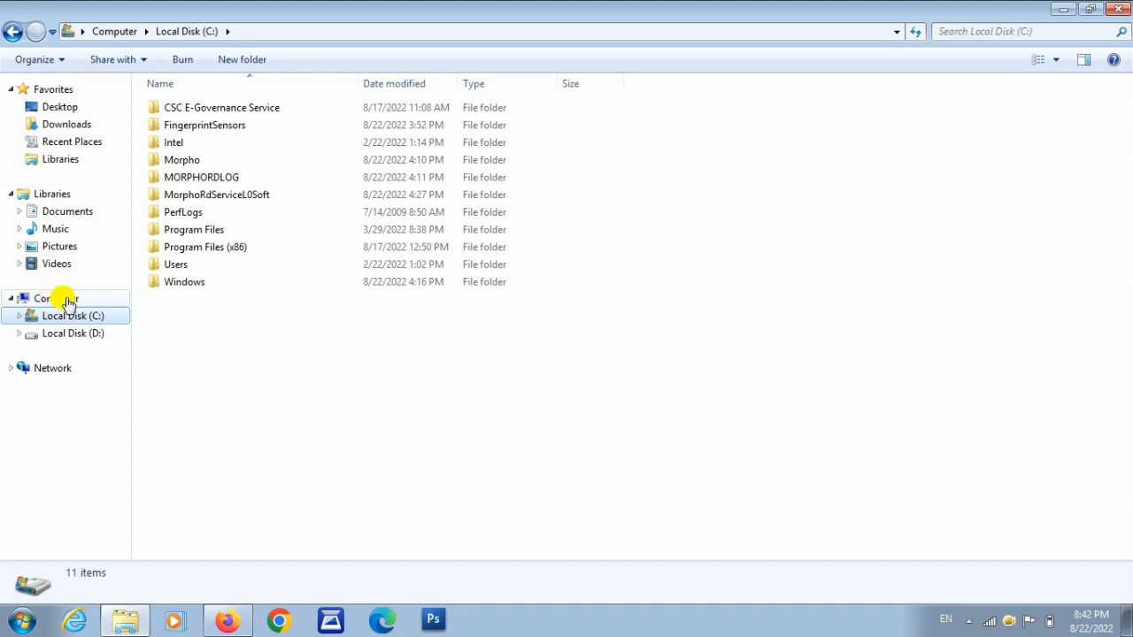
double_click(255, 197)
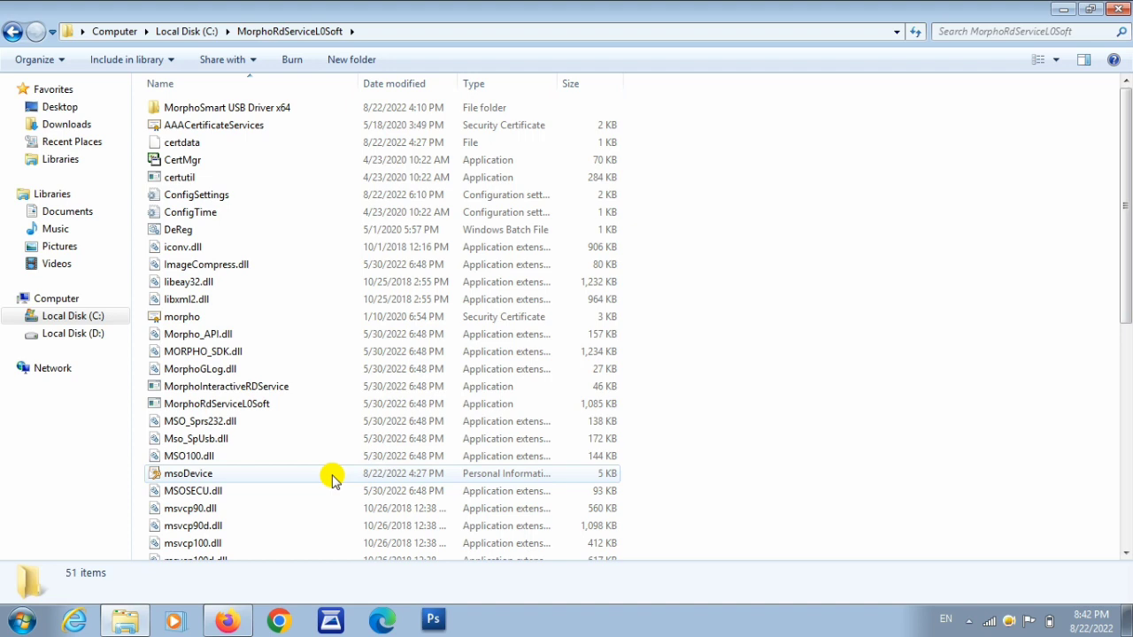
left_click(1117, 8)
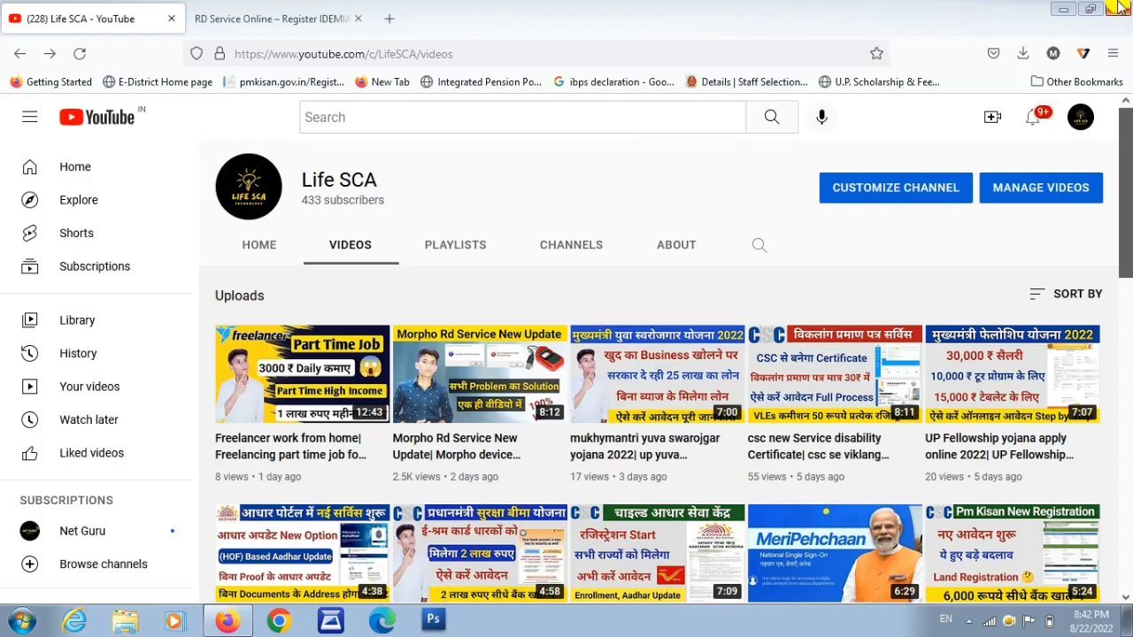
Minimize Firefox, view the files in C:\MorphoRdServiceL0Soft again from the desktop, and close the folder.
left_click(226, 620)
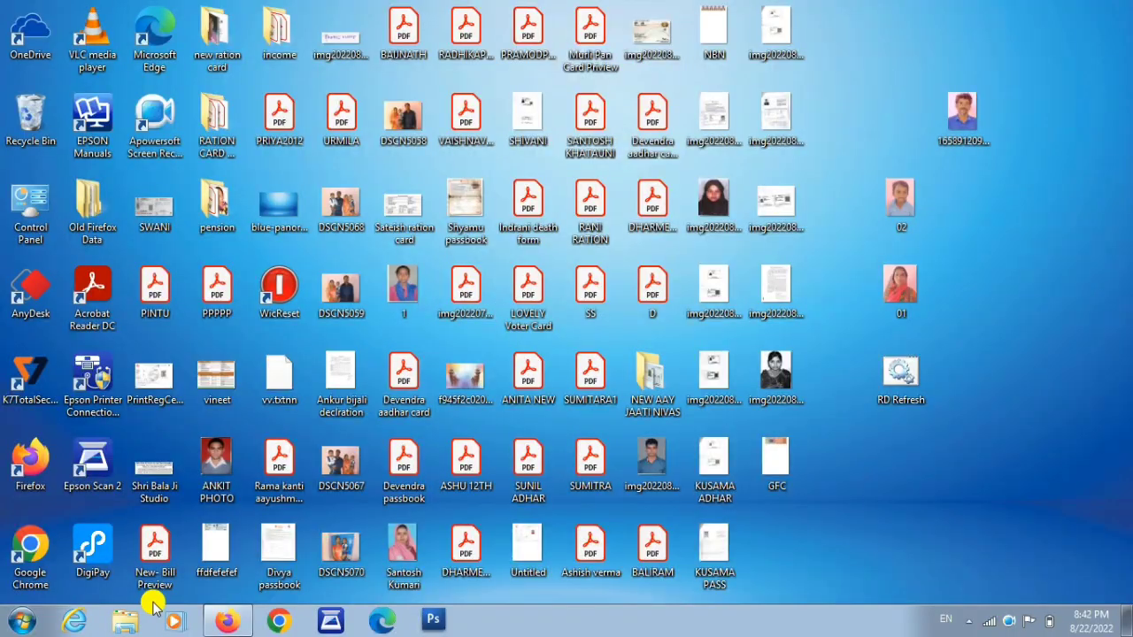
left_click(126, 619)
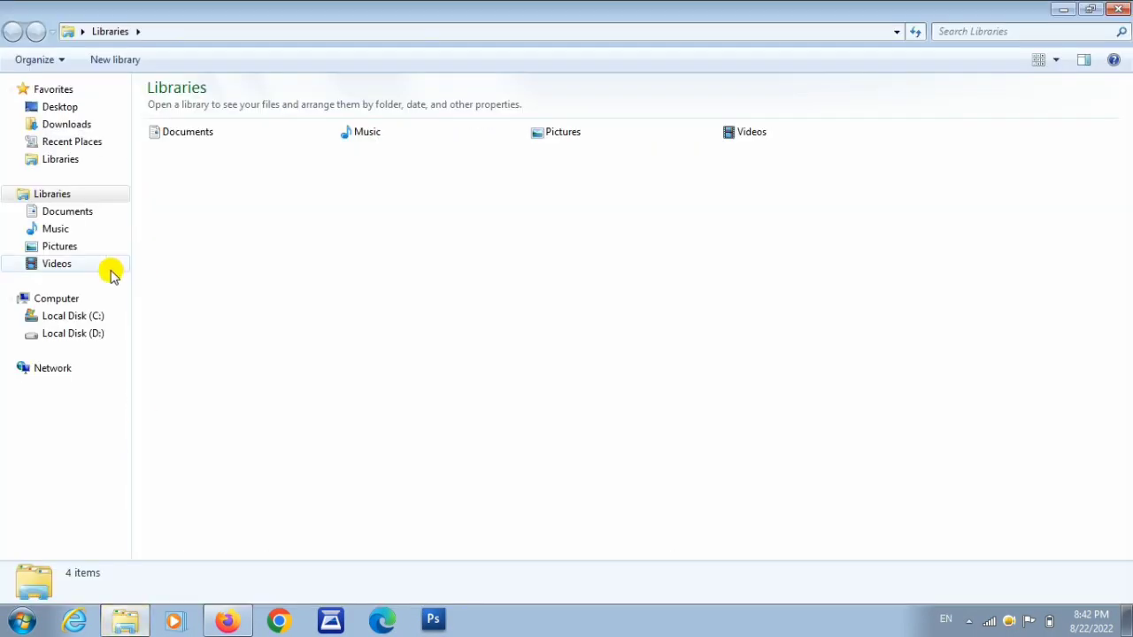
left_click(82, 318)
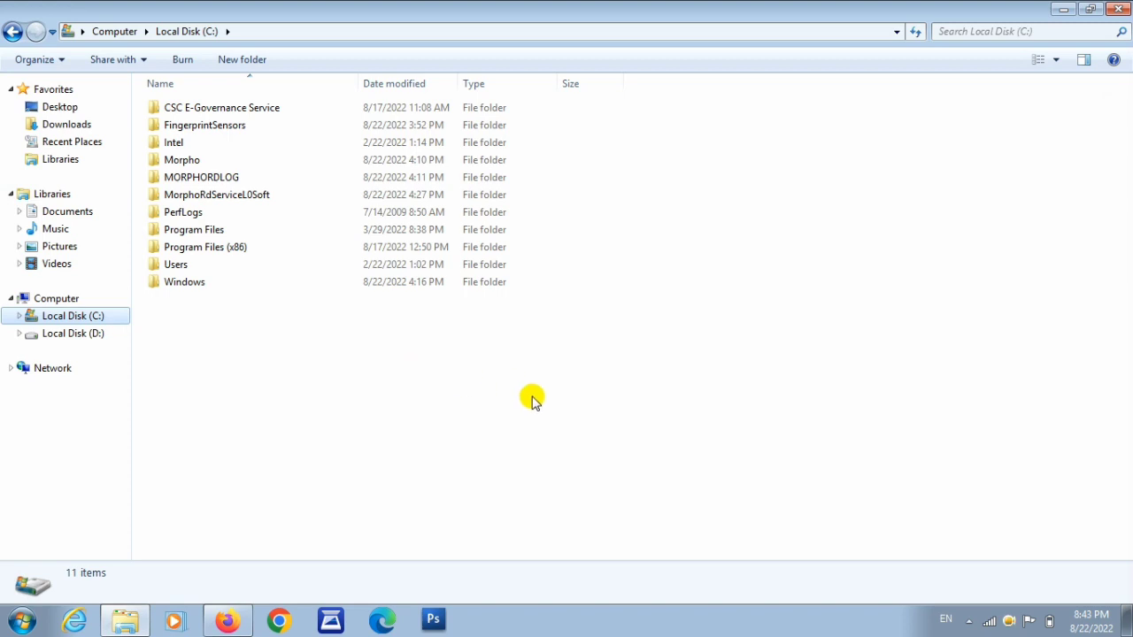
double_click(253, 195)
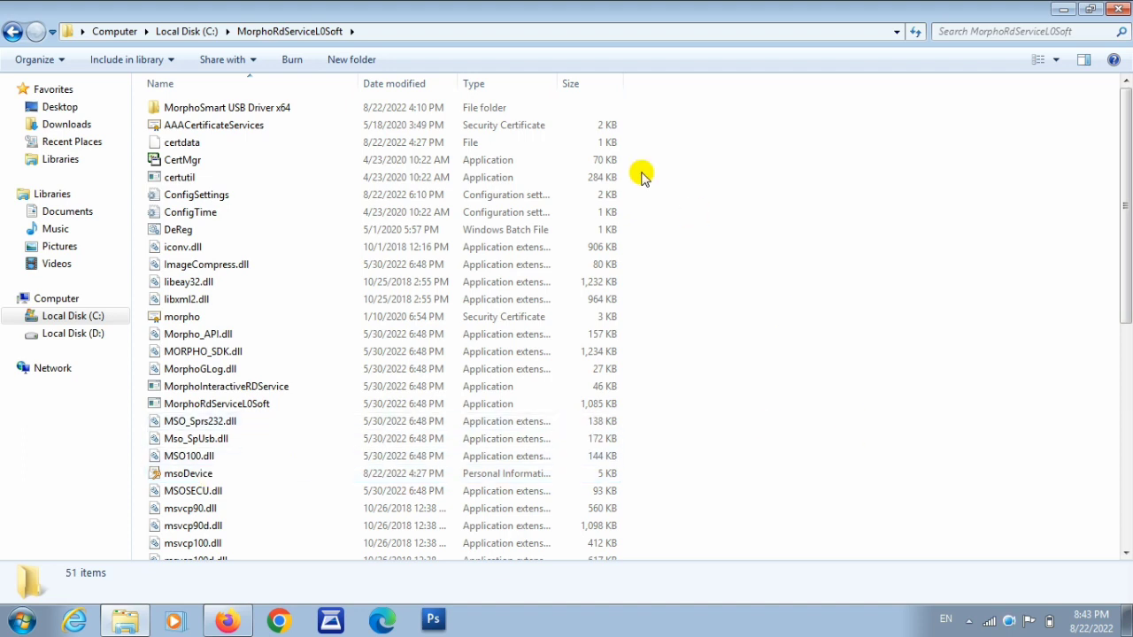
left_click(1118, 8)
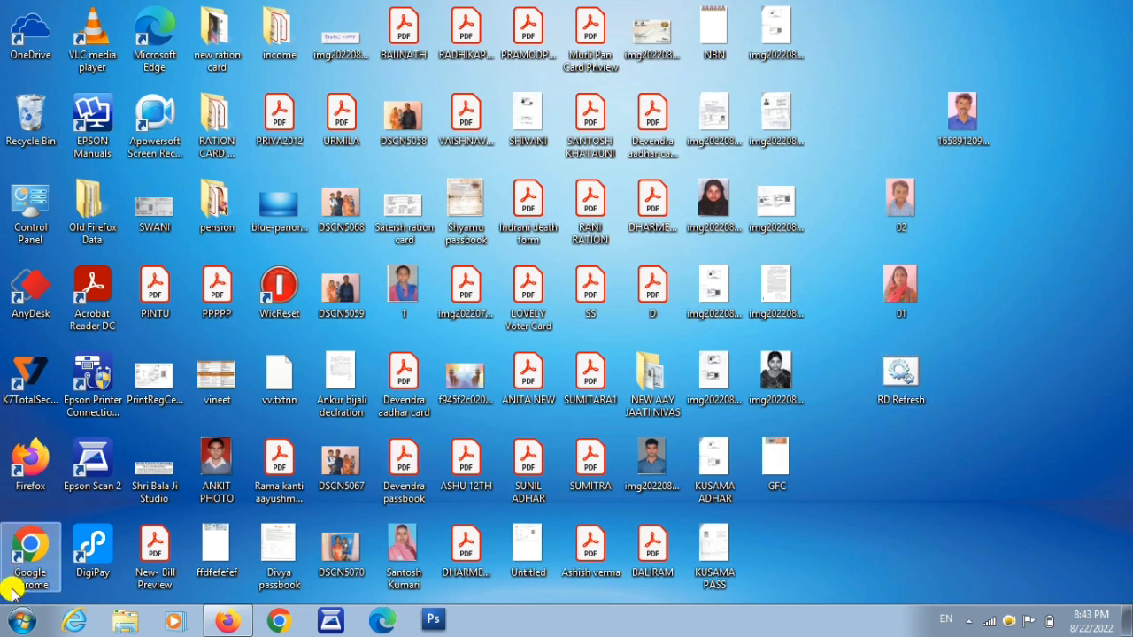
Open Windows Services, select Morpho RD Service to view its status and control options, and close Services.
left_click(17, 621)
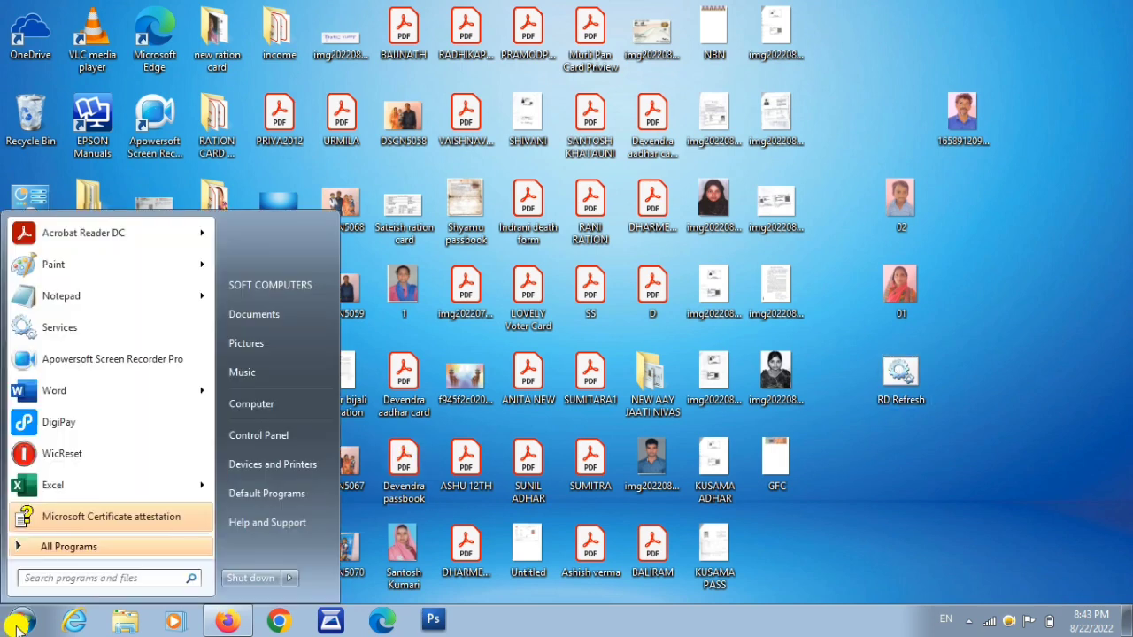
left_click(56, 328)
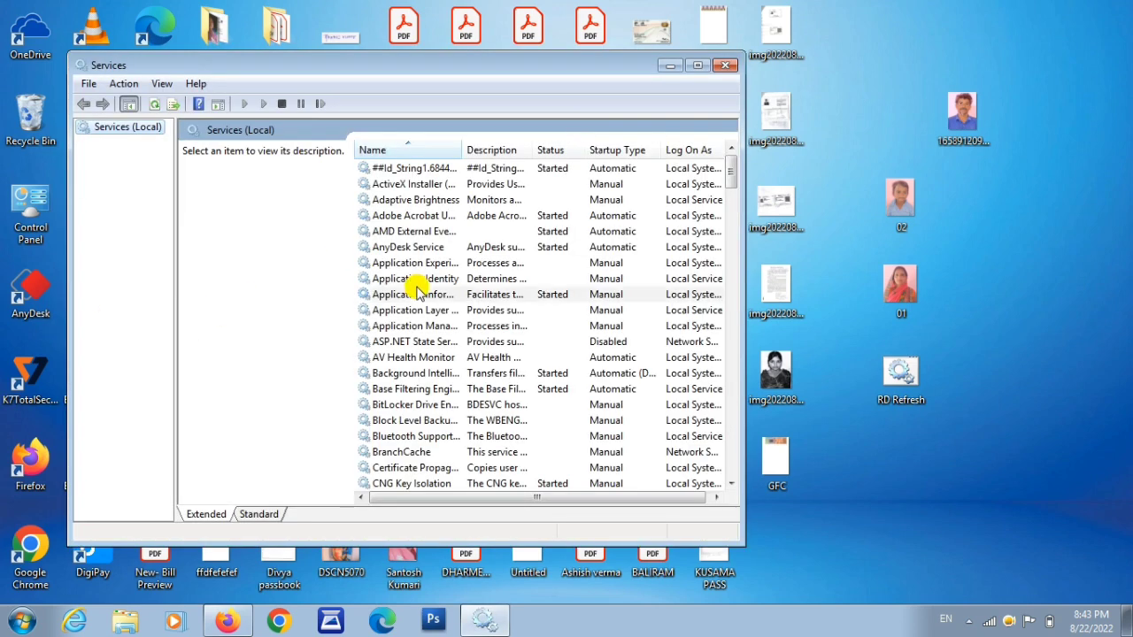
left_click(412, 294)
key("m")
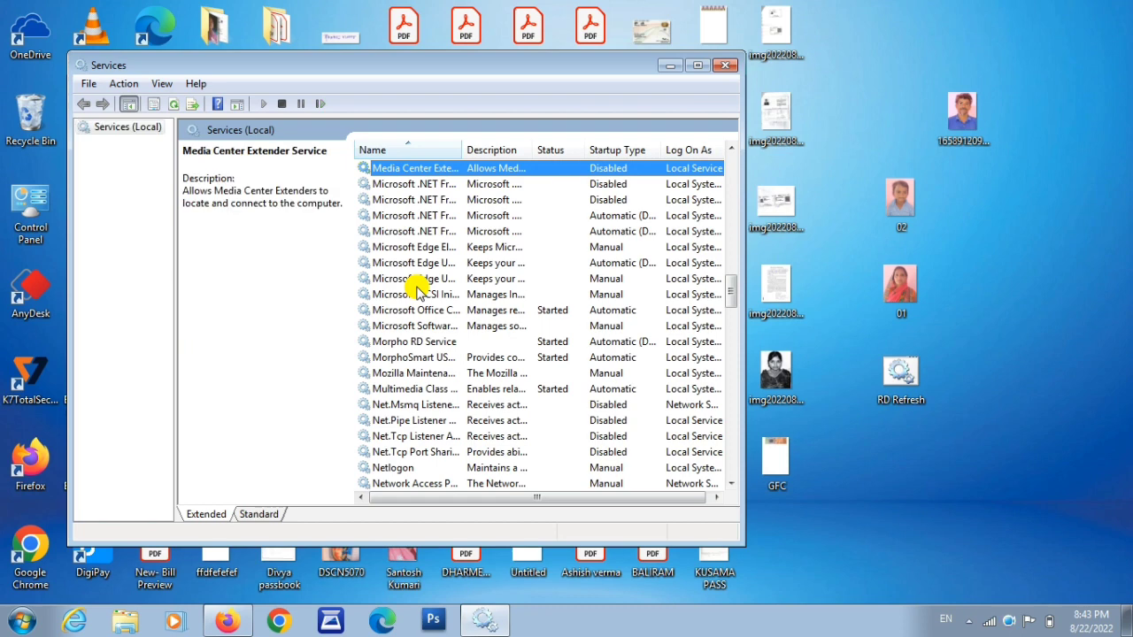
left_click(411, 341)
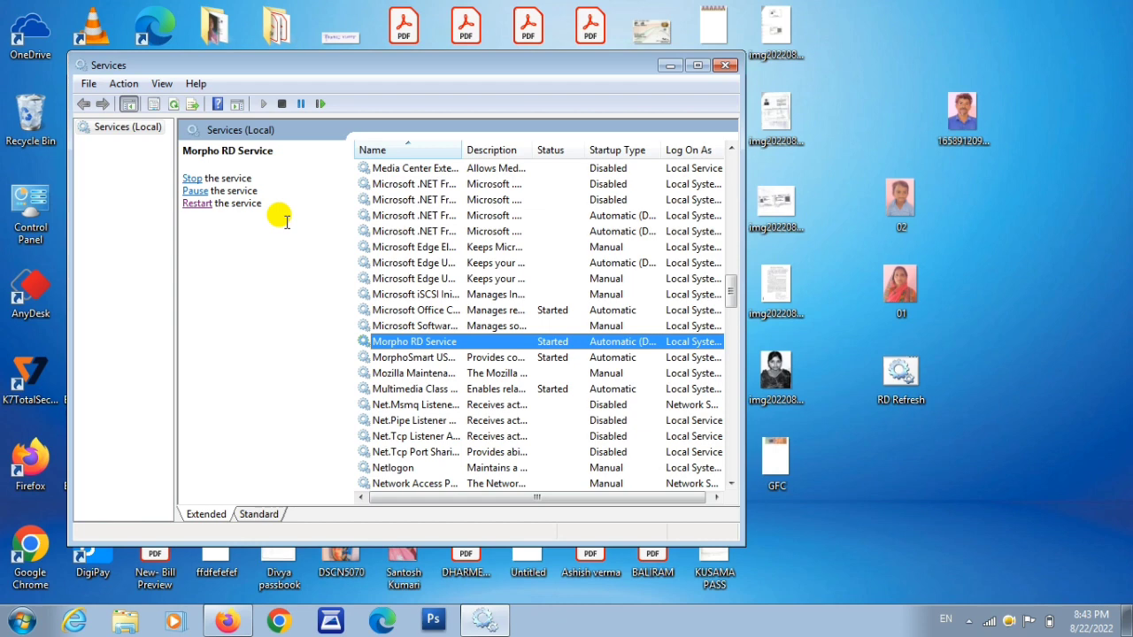
left_click(725, 65)
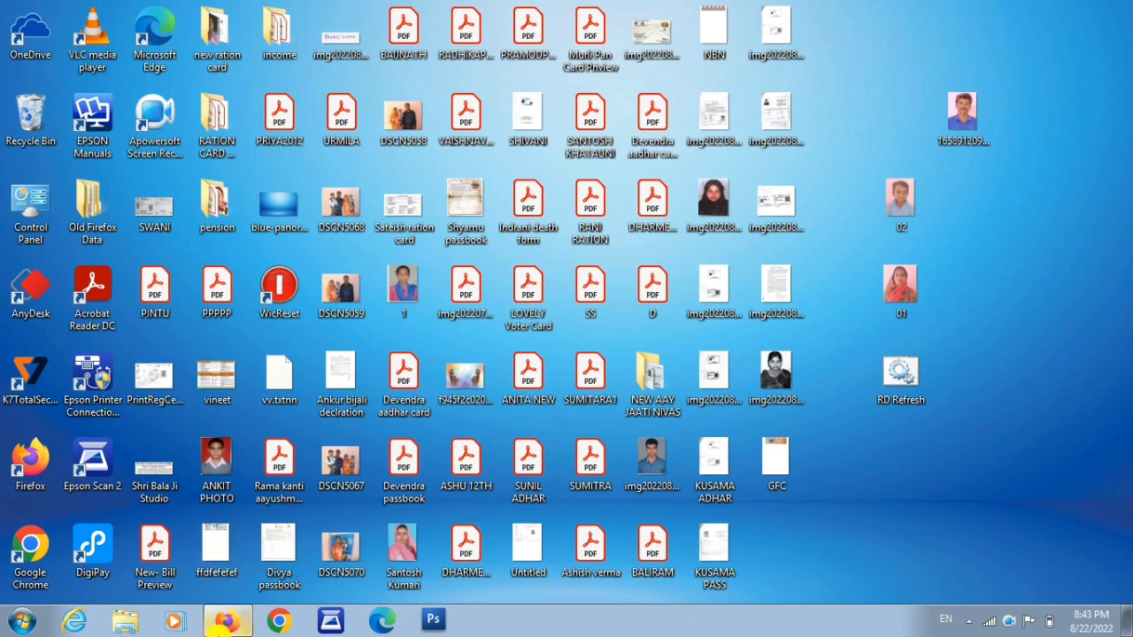
Switch to Firefox and check the hidden notification area icons.
left_click(223, 622)
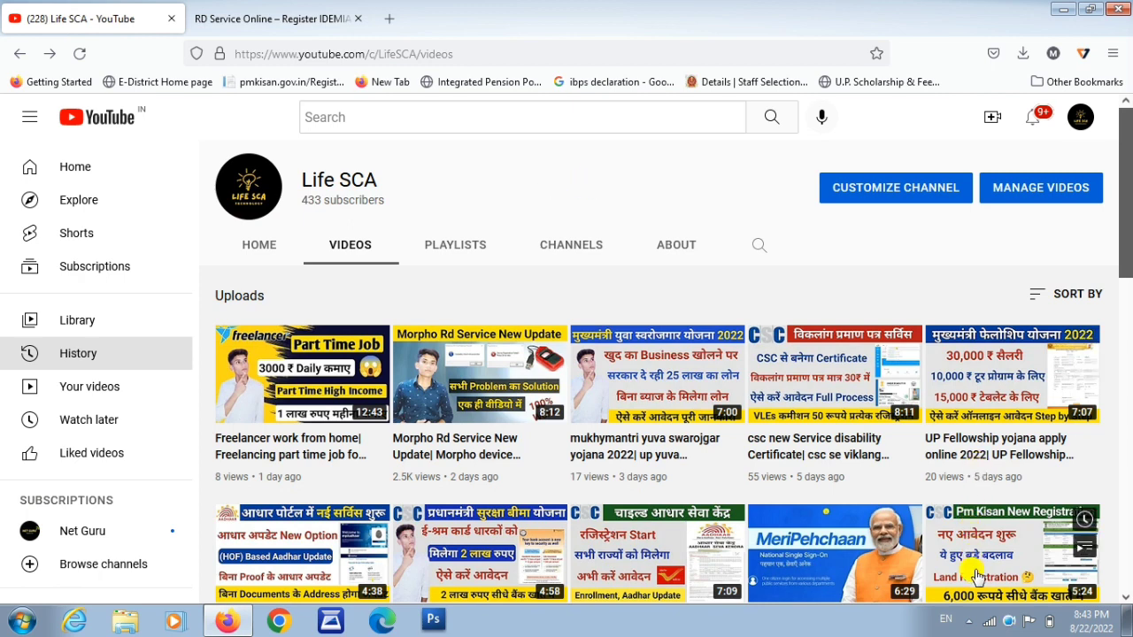
left_click(969, 620)
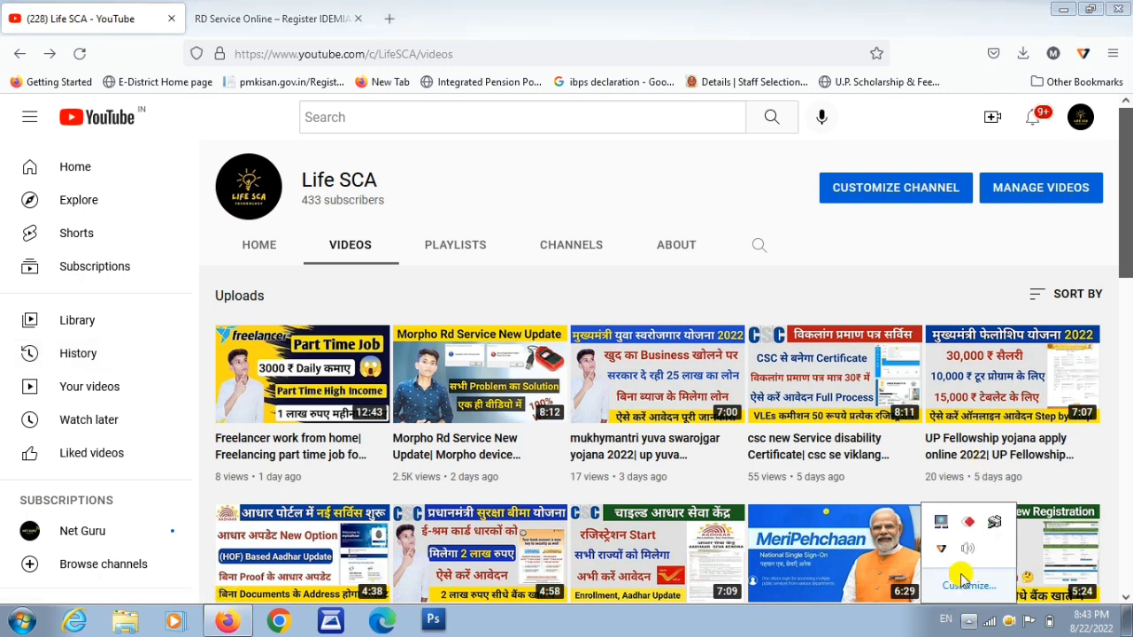
left_click(968, 620)
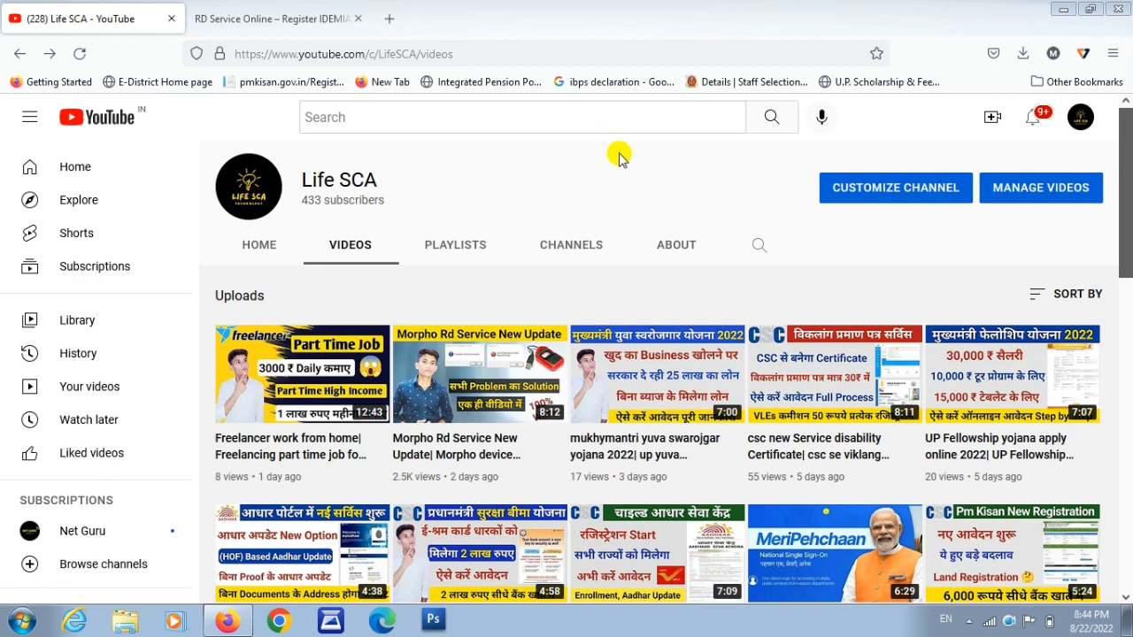
View the RD Service Online home page, look at the desktop, and return to the Firefox page.
left_click(206, 10)
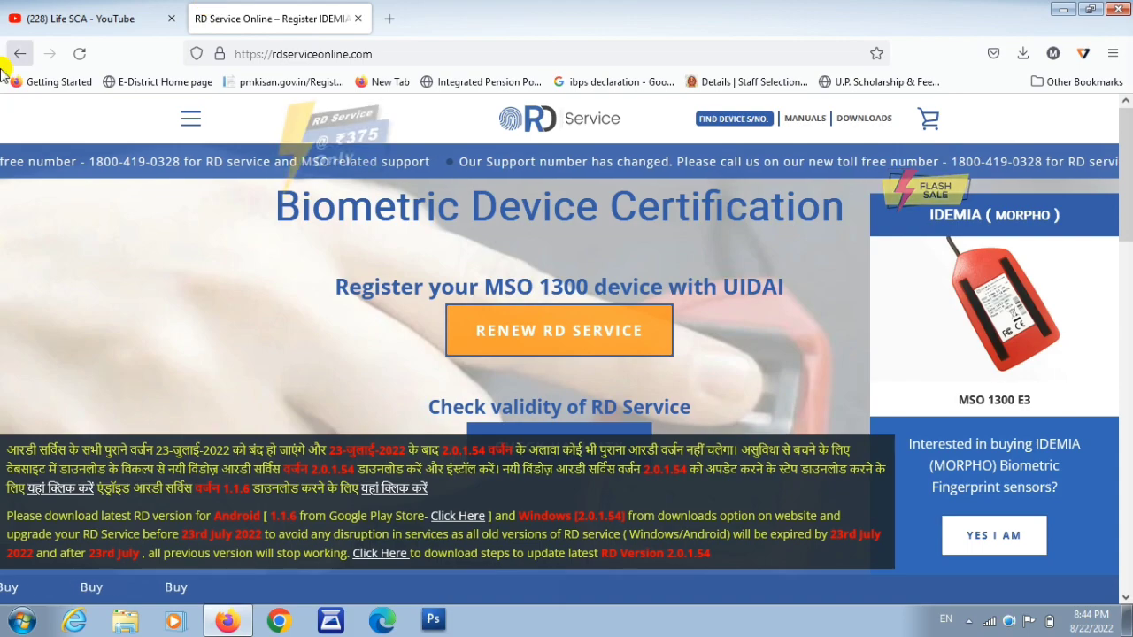
left_click(1065, 9)
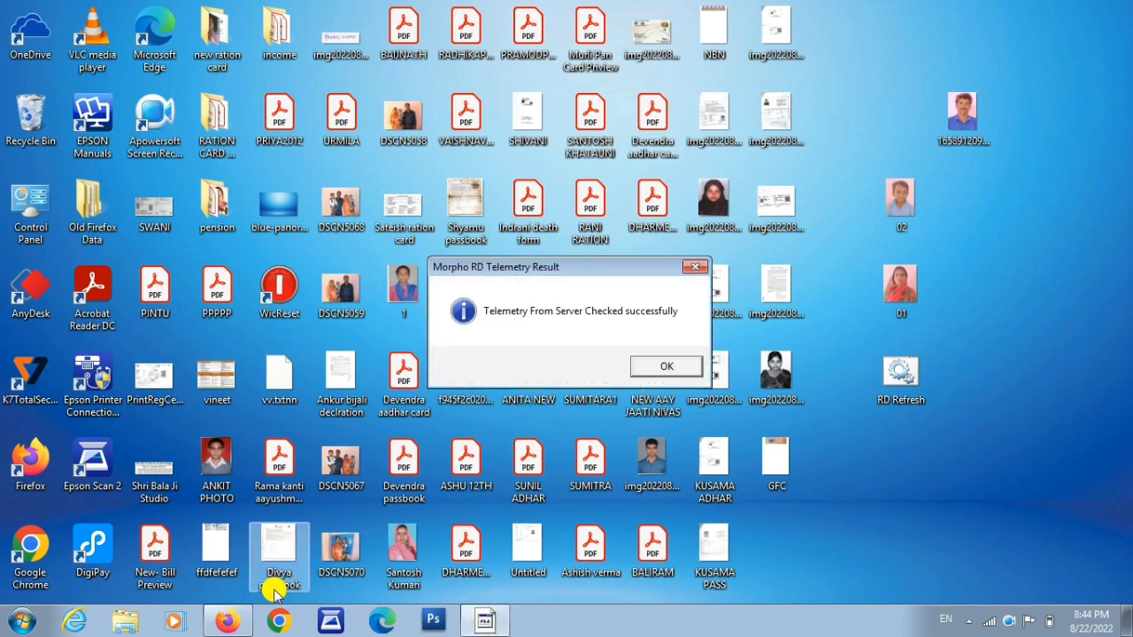
left_click(232, 619)
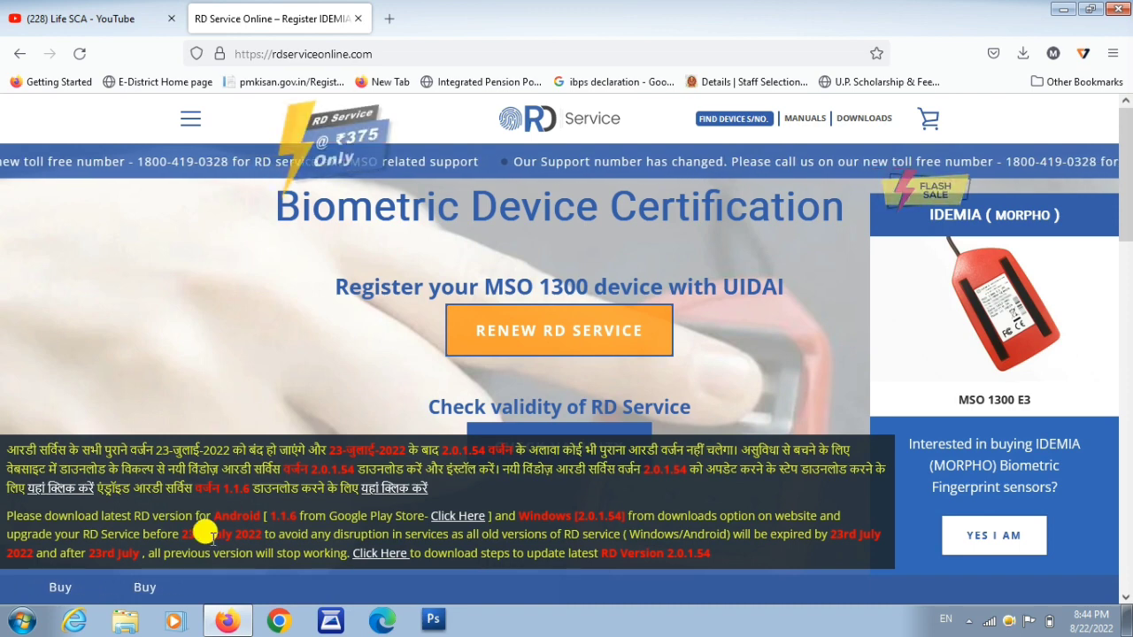
Show the MorphoRdServiceL0Soft folder on drive C: once more, close it, and return to the YouTube channel page.
left_click(125, 620)
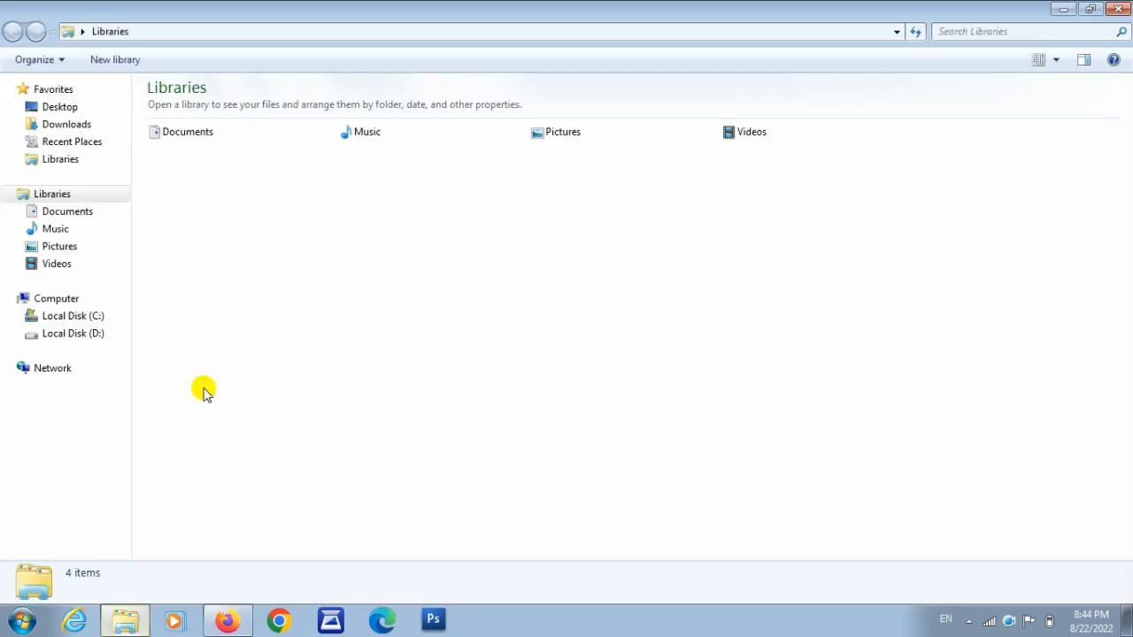
left_click(85, 320)
double_click(215, 197)
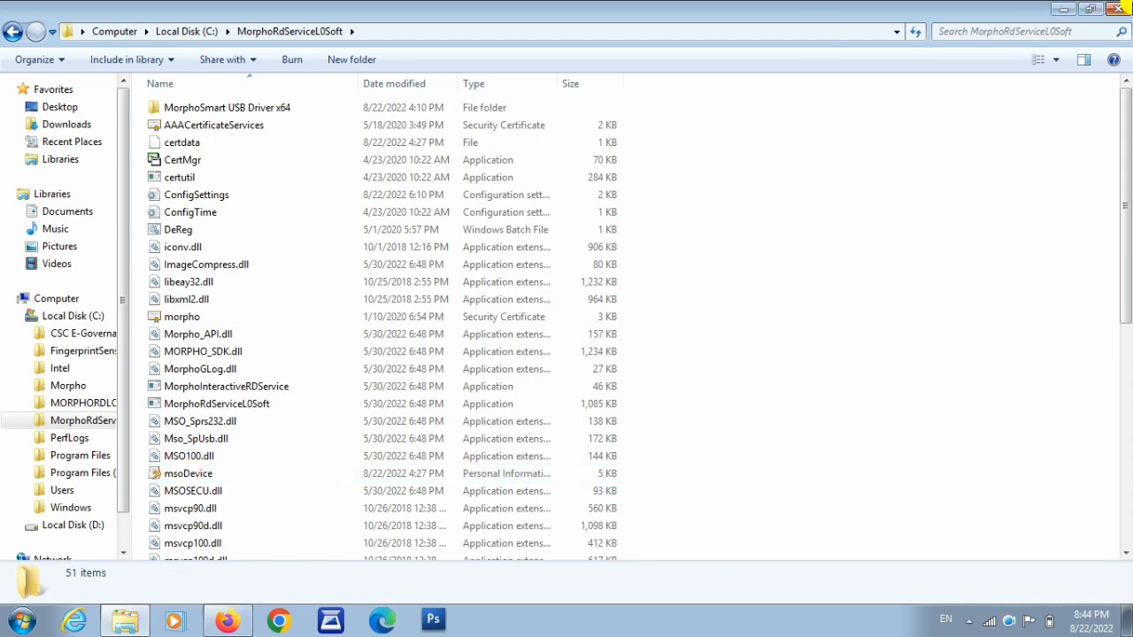
left_click(1119, 9)
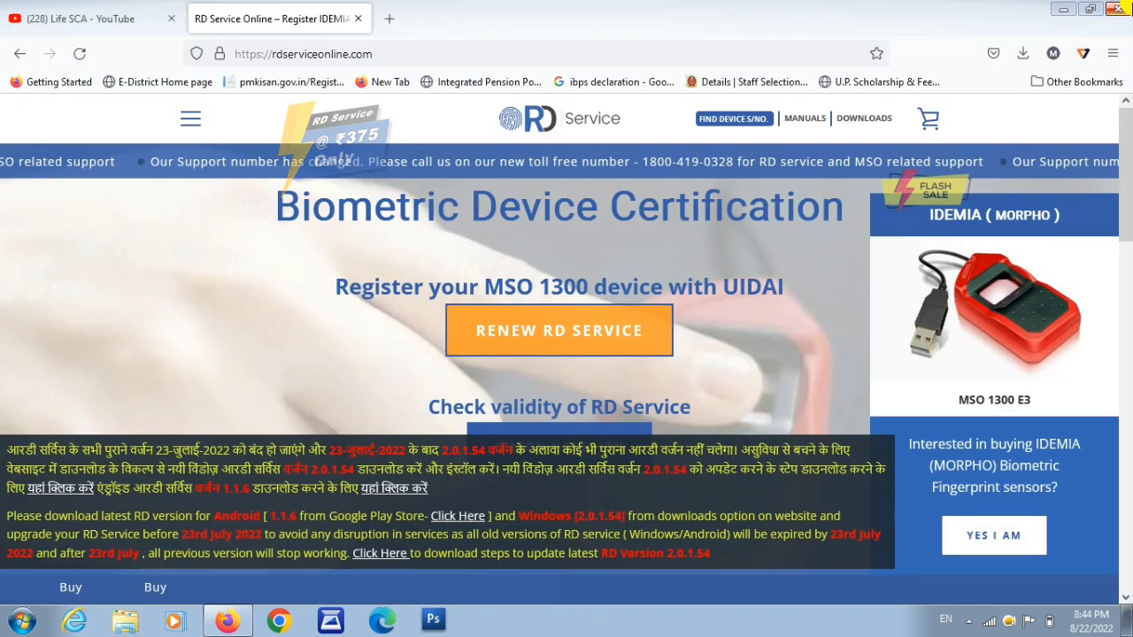
left_click(88, 12)
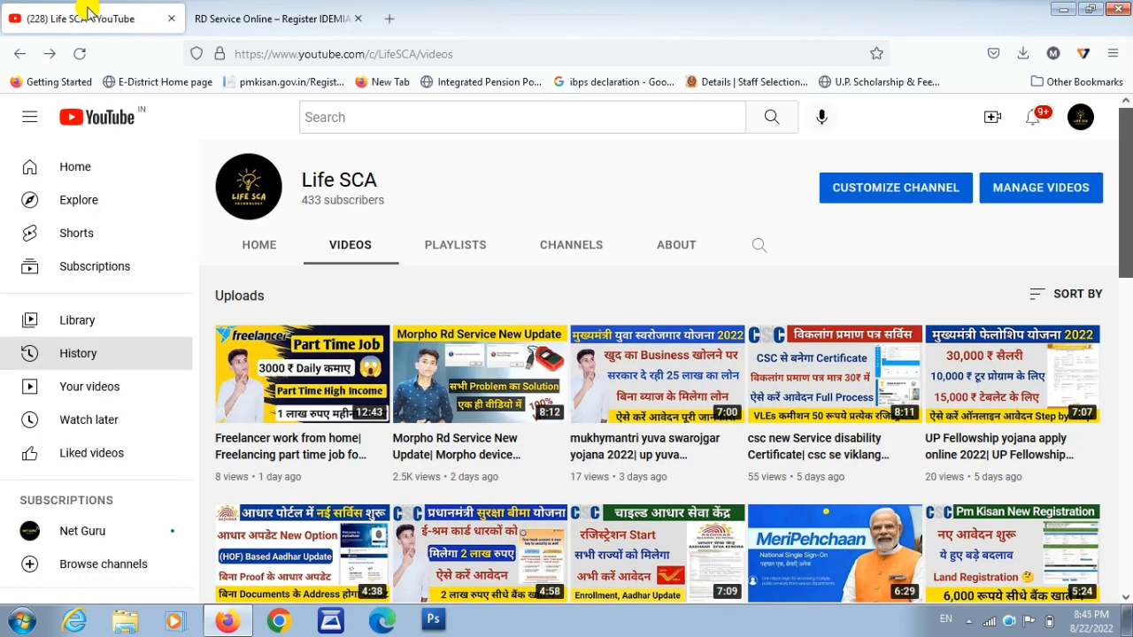